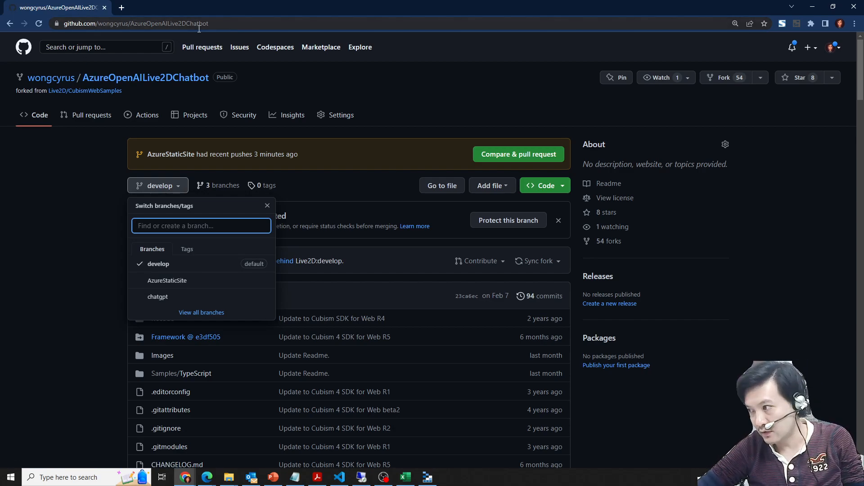
Step: Switch the repository to the AzureStaticSite branch and review the azure-cli and terraform features in .devcontainer/devcontainer.json
{"action": "left_click", "coordinate": [167, 280]}
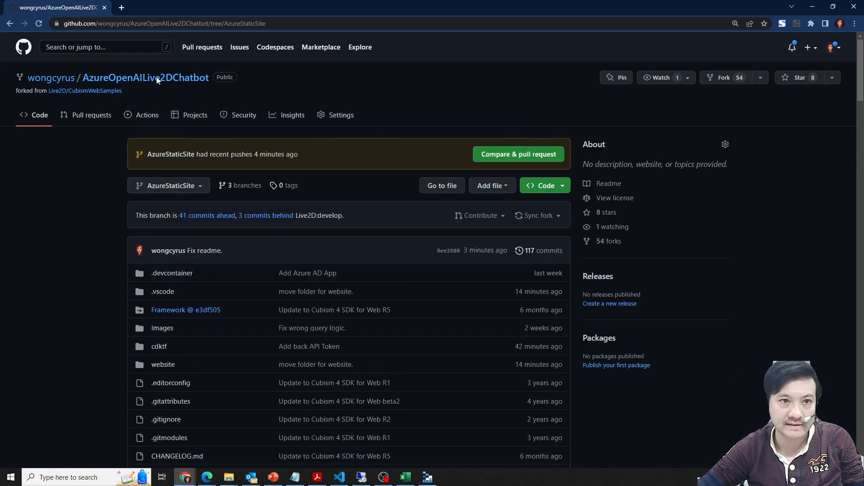
{"action": "left_click", "coordinate": [557, 188]}
{"action": "left_click", "coordinate": [167, 276]}
{"action": "left_click", "coordinate": [168, 276]}
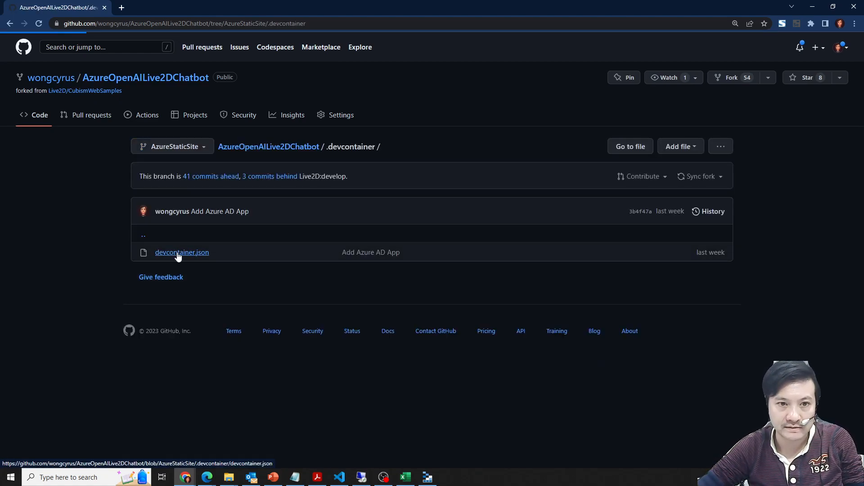
{"action": "left_click", "coordinate": [178, 252]}
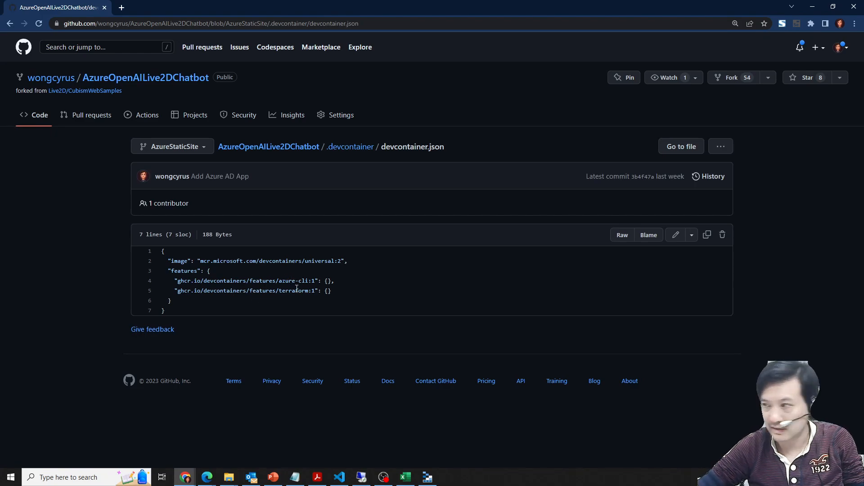
{"action": "double_click", "coordinate": [286, 282]}
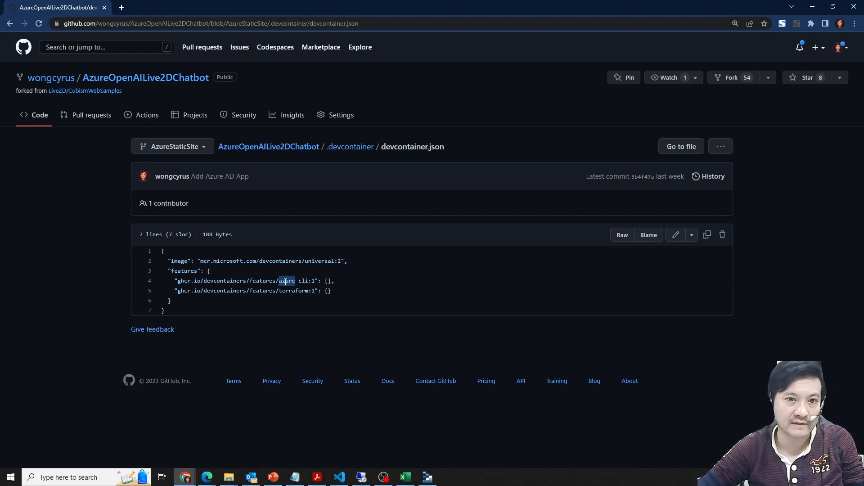
{"action": "double_click", "coordinate": [293, 291]}
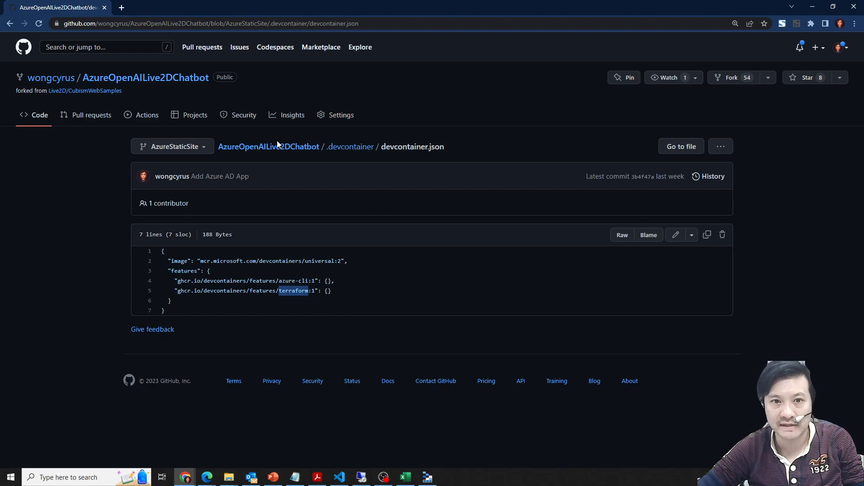
Step: Return to the repository root and create a codespace on the AzureStaticSite branch
{"action": "left_click", "coordinate": [282, 153]}
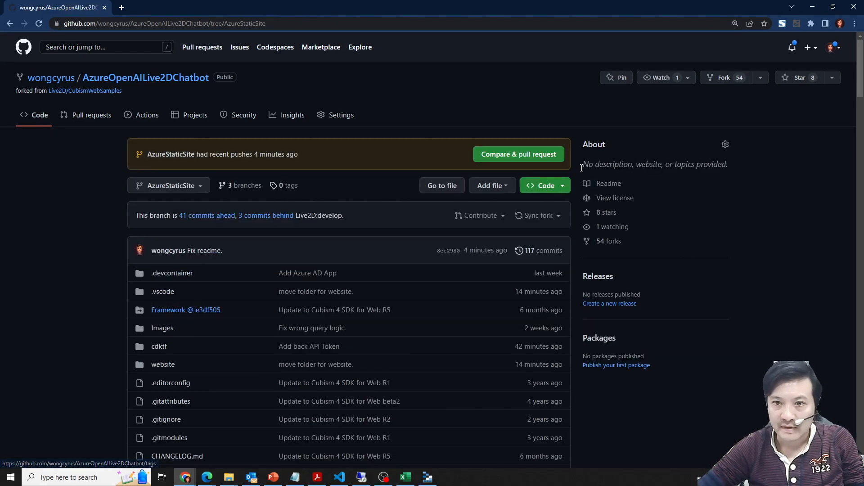
{"action": "left_click", "coordinate": [557, 183]}
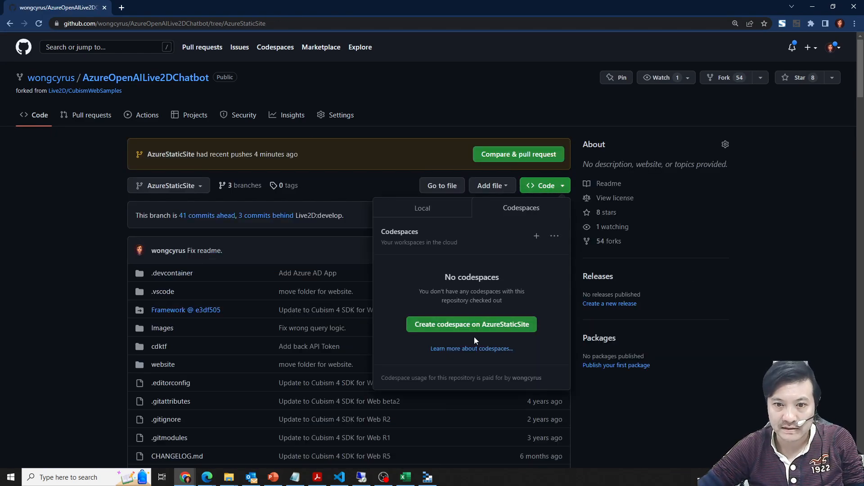
{"action": "left_click", "coordinate": [486, 328]}
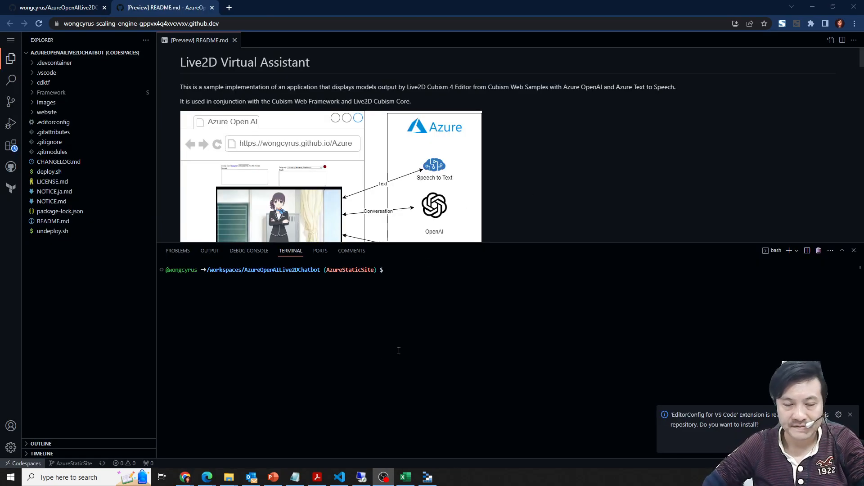
Step: Try to sign in to Azure by running az login in the codespace terminal
{"action": "left_click", "coordinate": [414, 315]}
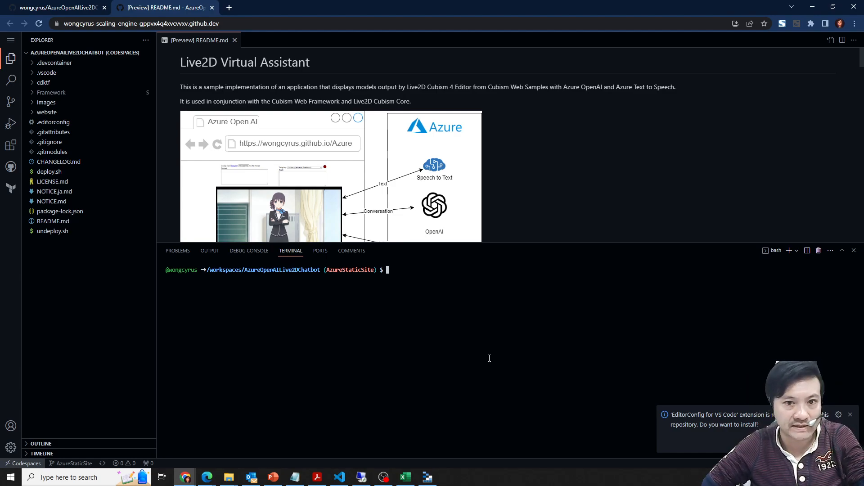
{"action": "type", "text": "az "}
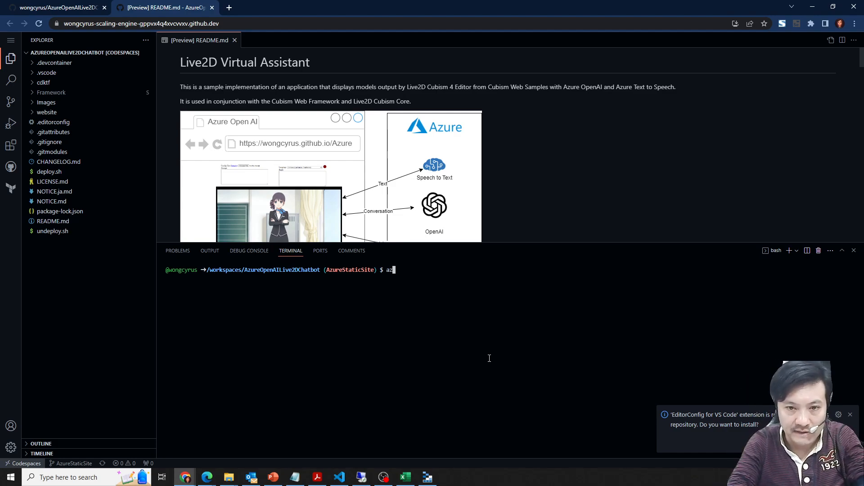
{"action": "type", "text": "login"}
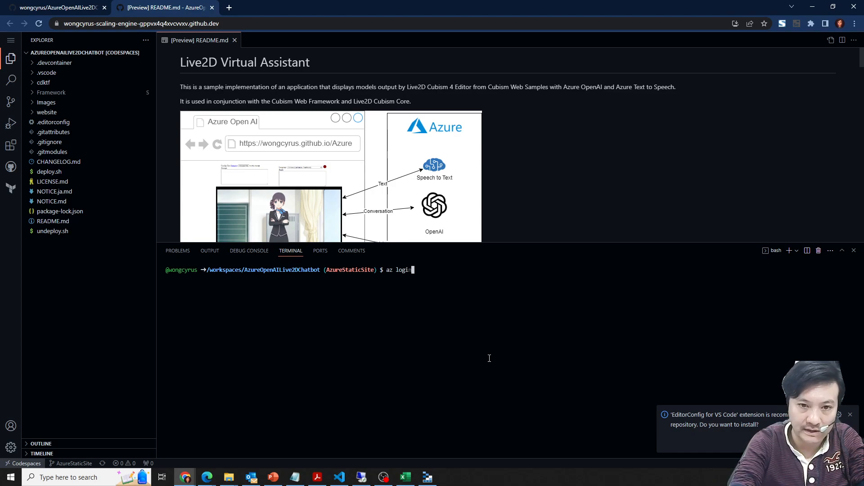
{"action": "key", "text": "Return"}
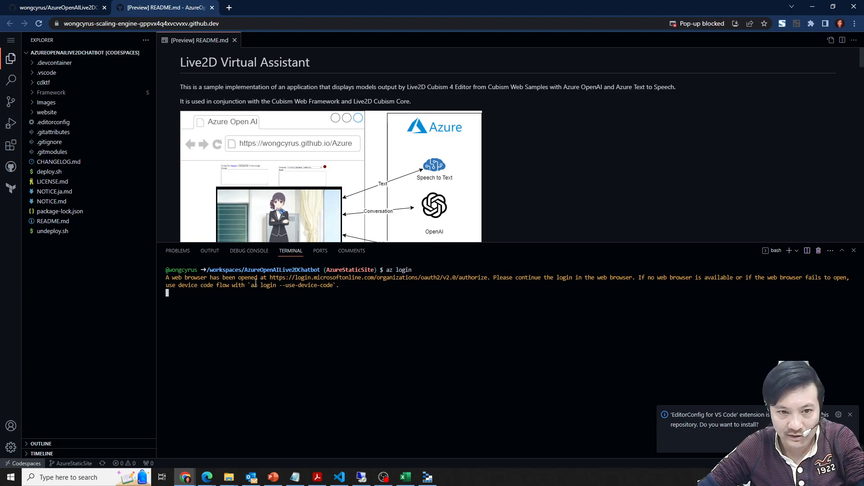
Step: Try to complete the Azure sign-in through the blocked pop-up link using the personal Outlook account
{"action": "left_click_drag", "start_coordinate": [251, 284], "coordinate": [334, 285]}
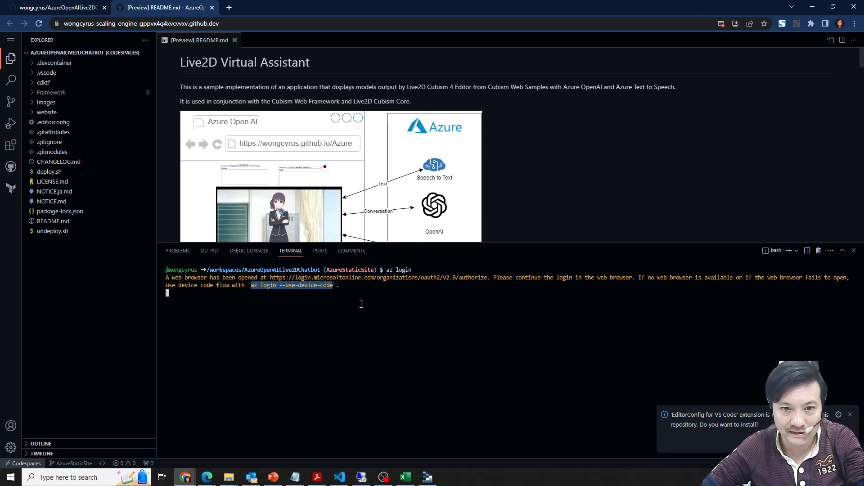
{"action": "key", "text": "ctrl+c"}
{"action": "left_click", "coordinate": [720, 23]}
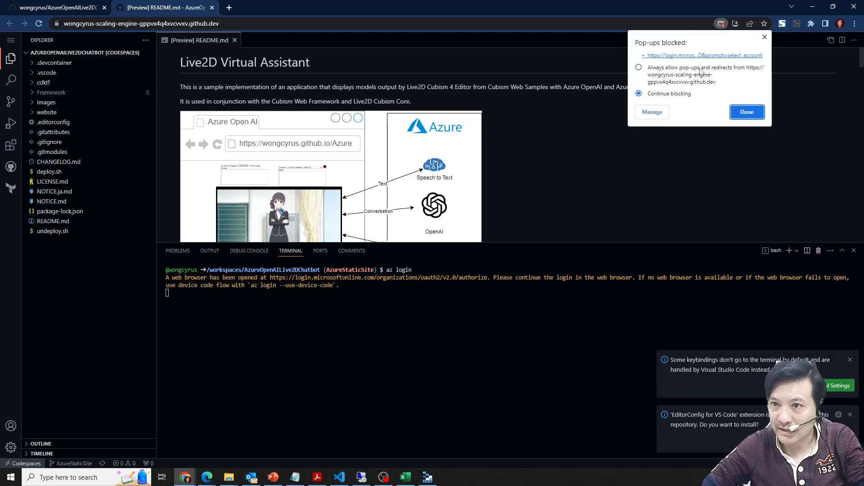
{"action": "left_click", "coordinate": [699, 56]}
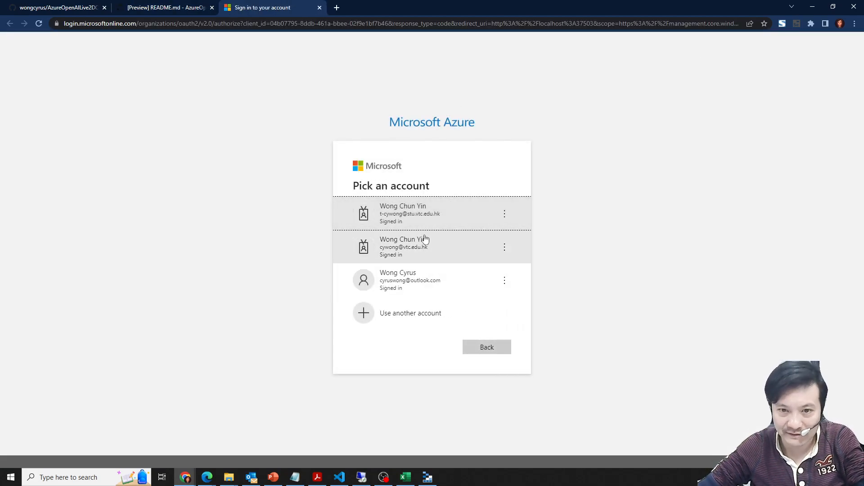
{"action": "left_click", "coordinate": [421, 285]}
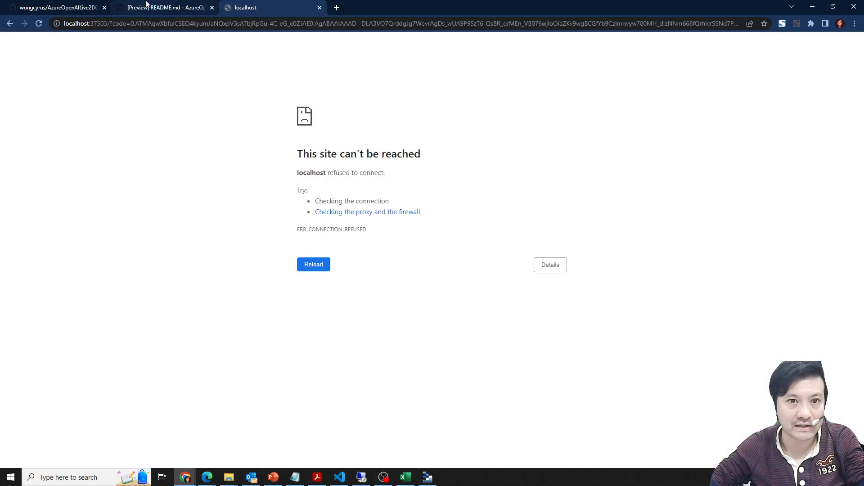
Step: Check the codespace terminal and try reloading the localhost sign-in redirect page
{"action": "left_click", "coordinate": [147, 4]}
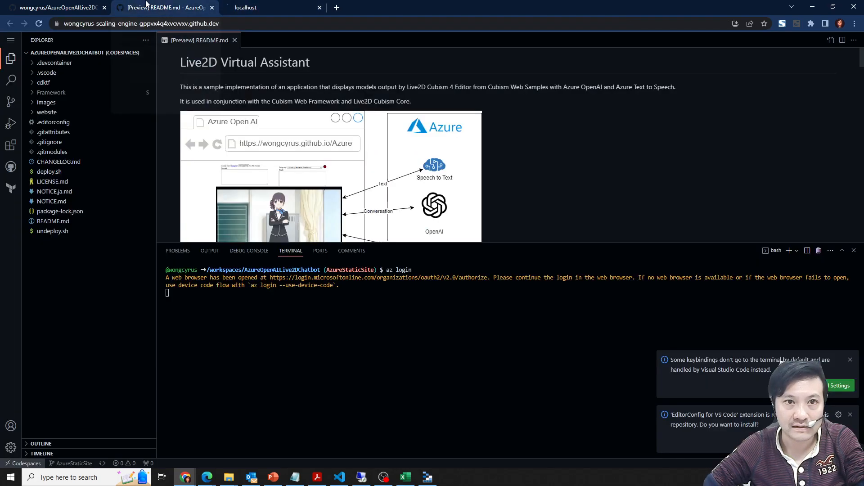
{"action": "left_click", "coordinate": [263, 4]}
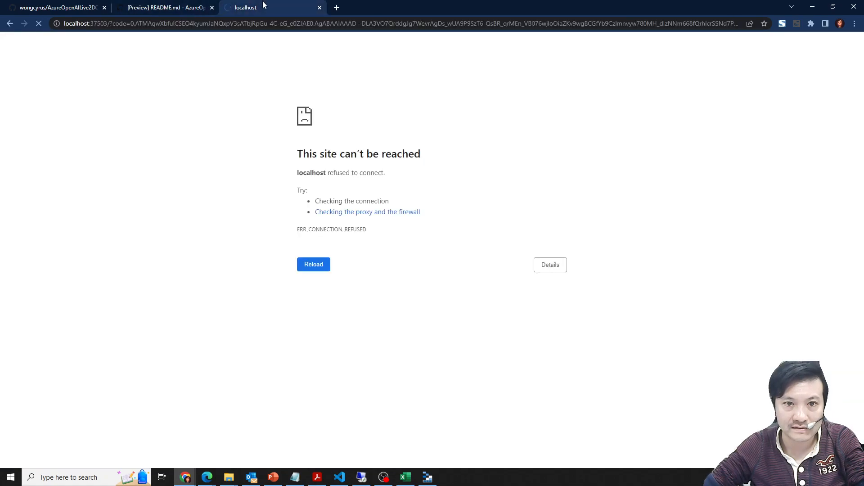
{"action": "left_click", "coordinate": [314, 267]}
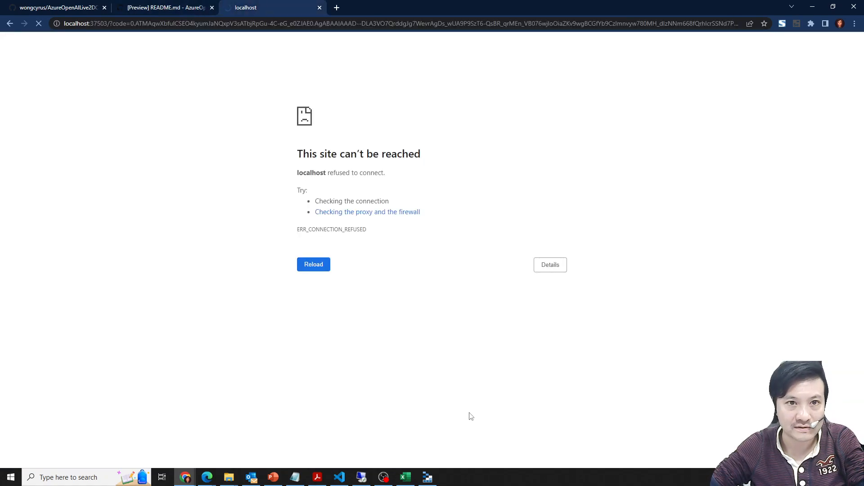
{"action": "left_click", "coordinate": [91, 23]}
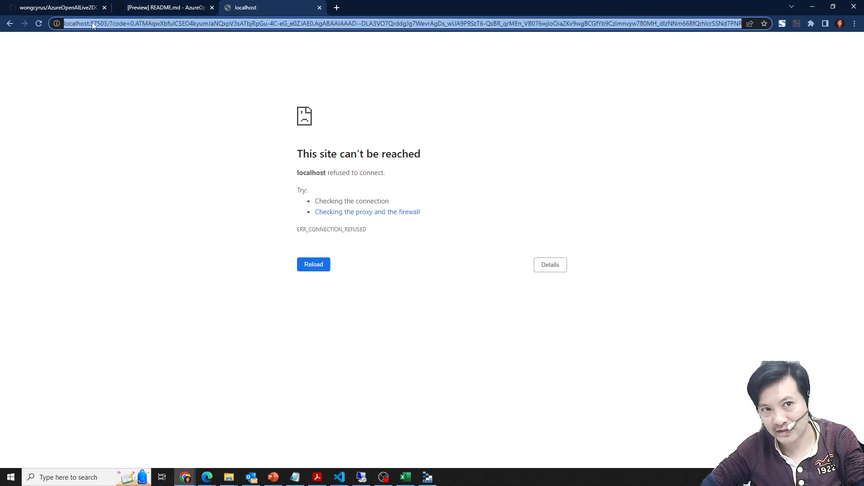
Step: Close the localhost redirect page and cancel the running az login command in the terminal
{"action": "left_click", "coordinate": [319, 7]}
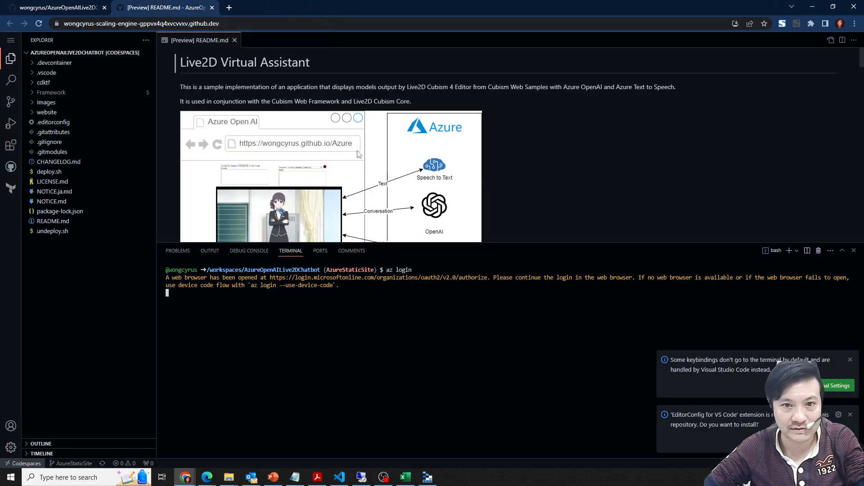
{"action": "key", "text": "ctrl+c"}
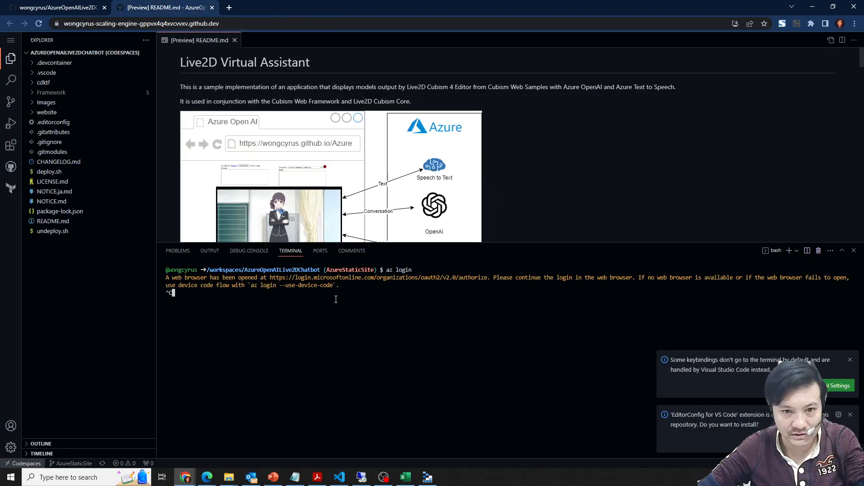
{"action": "key", "text": "ctrl+c"}
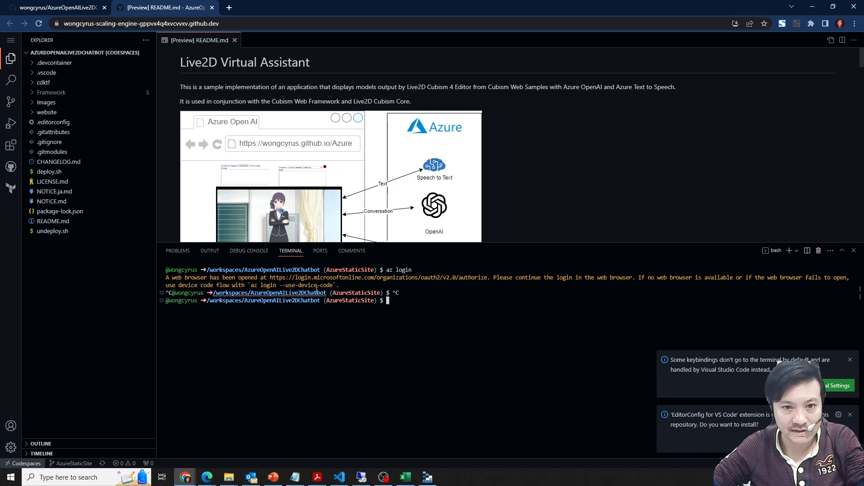
Step: Copy the az login --use-device-code command from the terminal output and search the web for it in a new tab
{"action": "left_click_drag", "start_coordinate": [251, 286], "coordinate": [335, 285]}
{"action": "key", "text": "ctrl+c"}
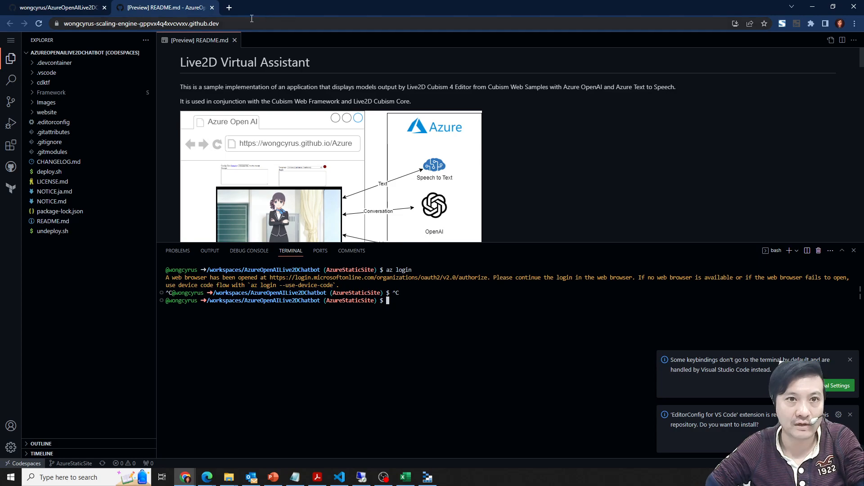
{"action": "left_click", "coordinate": [229, 8]}
{"action": "key", "text": "ctrl+v"}
{"action": "key", "text": "Return"}
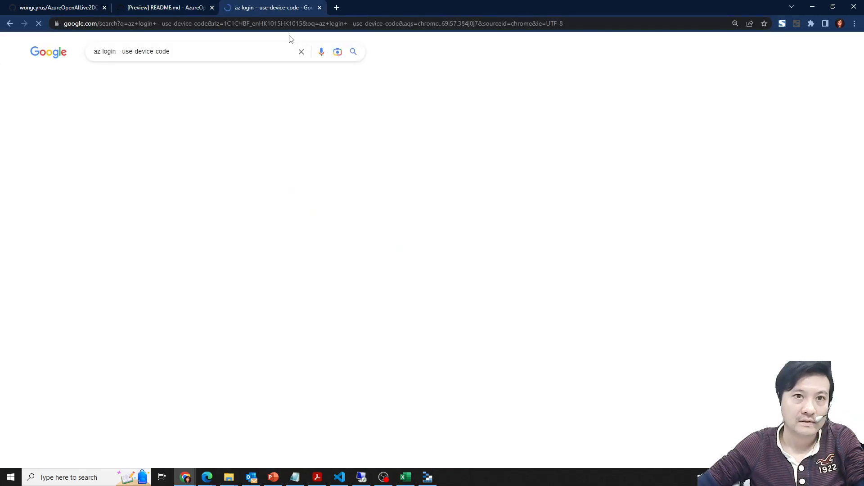
{"action": "left_click", "coordinate": [292, 20]}
{"action": "key", "text": "Return"}
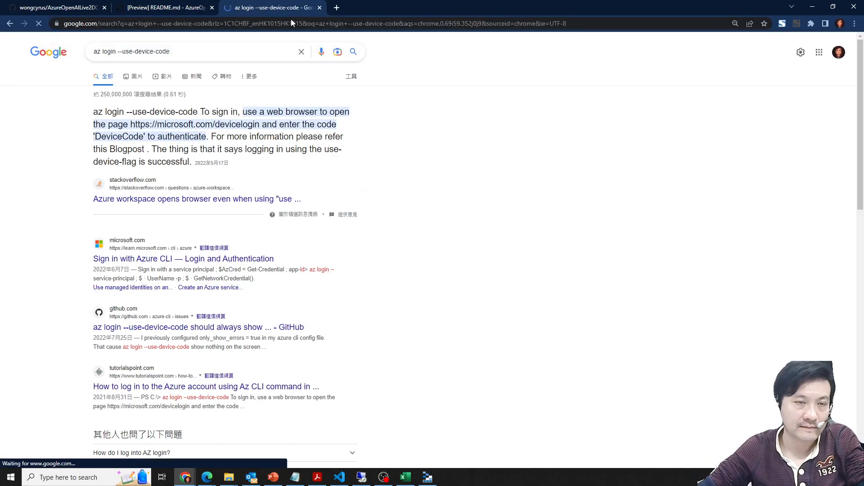
Step: Copy az login --use-device-code from the terminal output and run it in the codespace, allowing the site clipboard access
{"action": "left_click", "coordinate": [160, 8]}
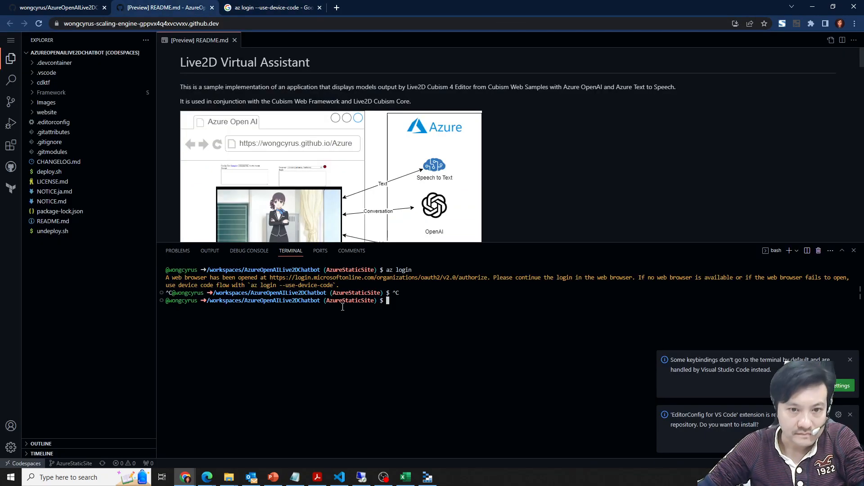
{"action": "left_click_drag", "start_coordinate": [251, 285], "coordinate": [333, 285]}
{"action": "key", "text": "ctrl+c"}
{"action": "key", "text": "ctrl+v"}
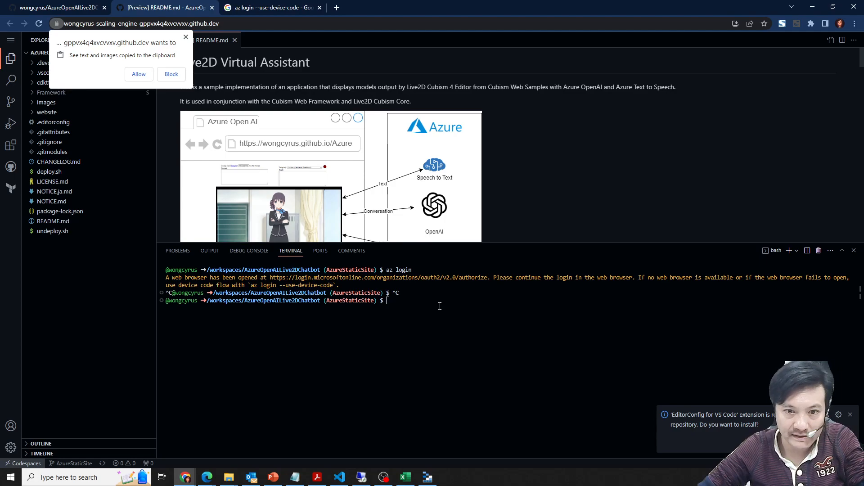
{"action": "left_click", "coordinate": [138, 73]}
{"action": "key", "text": "Return"}
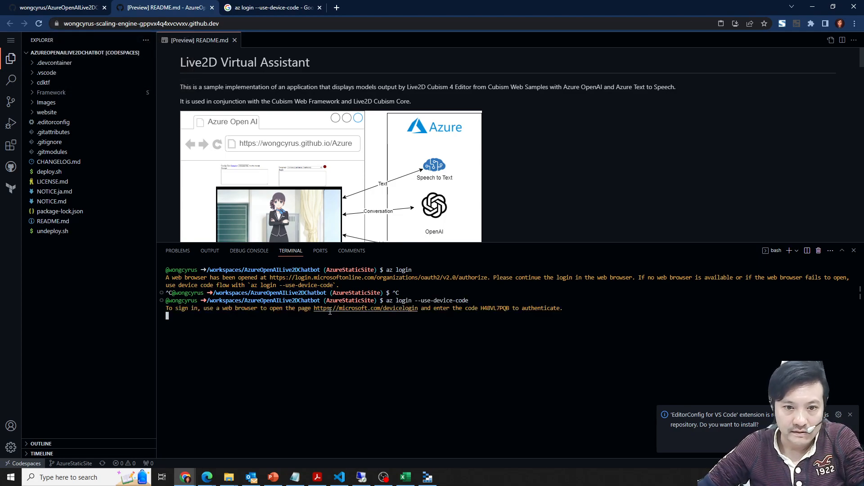
Step: Open the microsoft.com/devicelogin page, copy the device code from the terminal and submit it in the code field
{"action": "left_click", "coordinate": [335, 308], "text": "ctrl"}
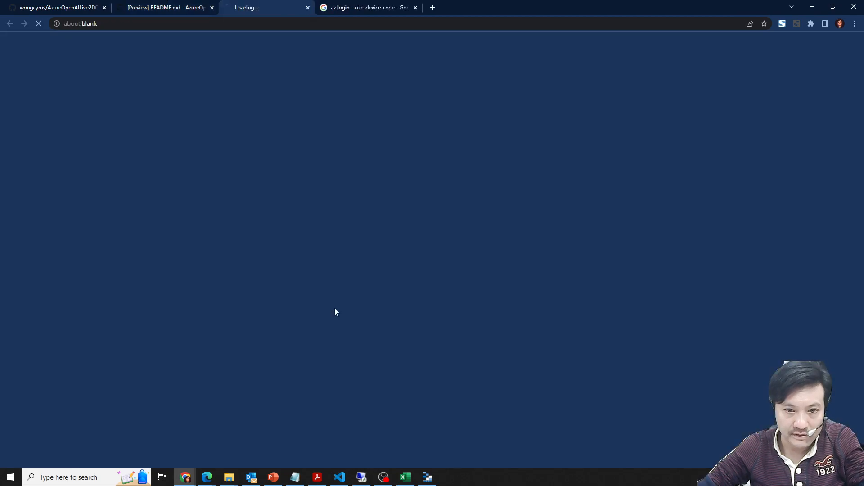
{"action": "left_click", "coordinate": [148, 8]}
{"action": "double_click", "coordinate": [493, 310]}
{"action": "left_click", "coordinate": [270, 7]}
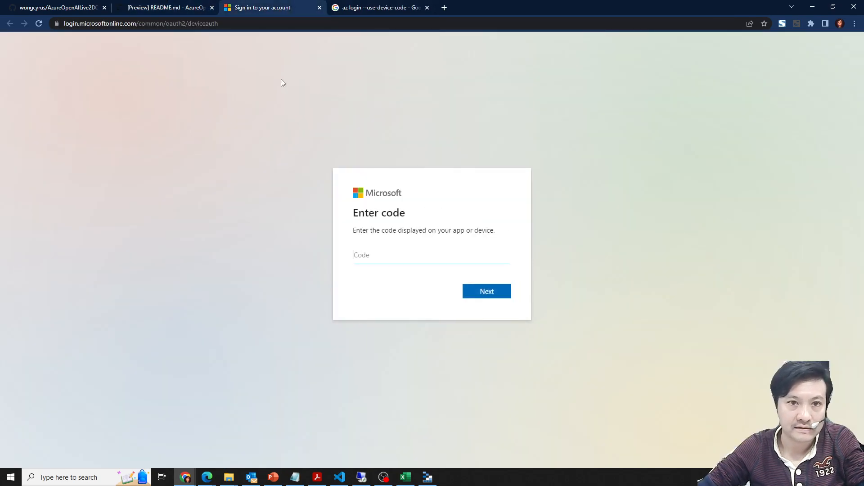
{"action": "key", "text": "ctrl+v"}
{"action": "left_click", "coordinate": [484, 290]}
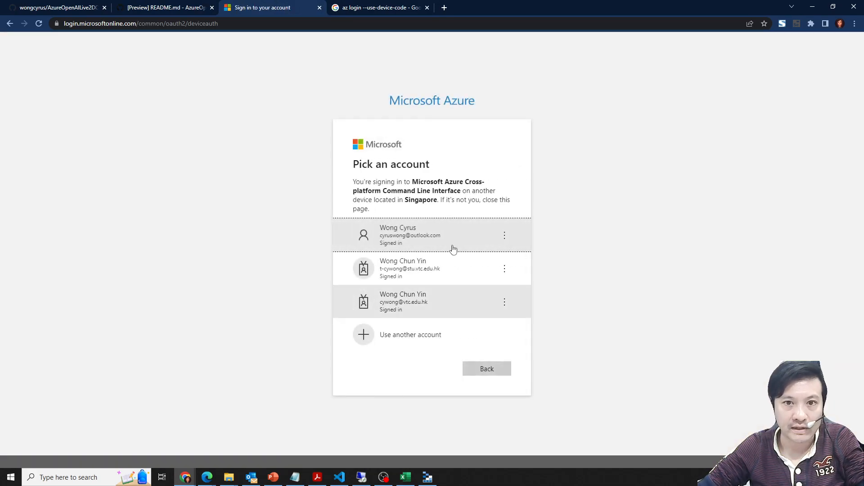
Step: Sign in to Microsoft Azure CLI with the personal Outlook account and close the Google search tab
{"action": "left_click", "coordinate": [400, 246]}
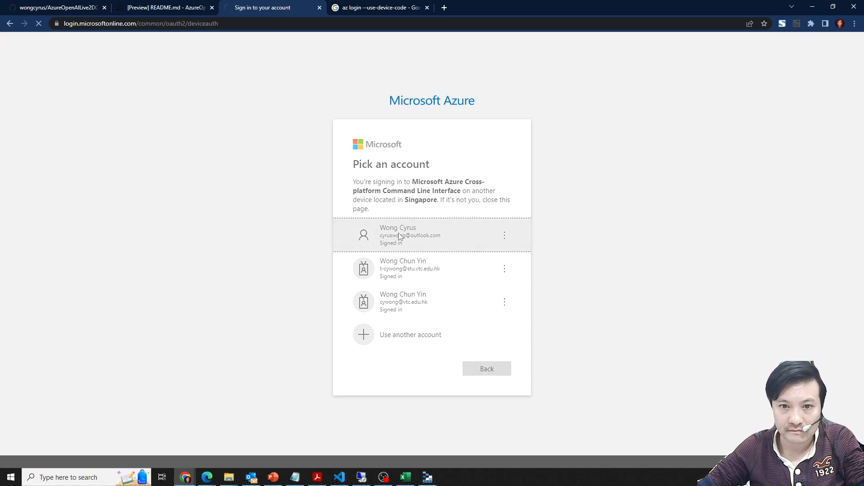
{"action": "left_click", "coordinate": [487, 308]}
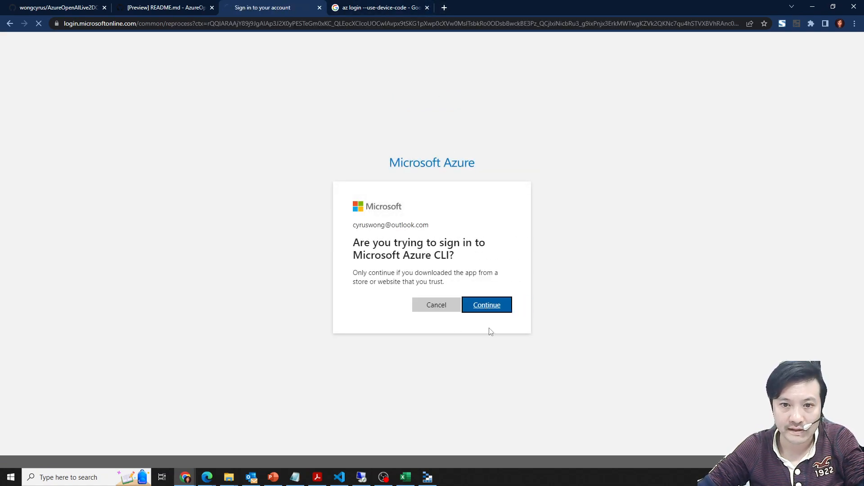
{"action": "left_click", "coordinate": [427, 7]}
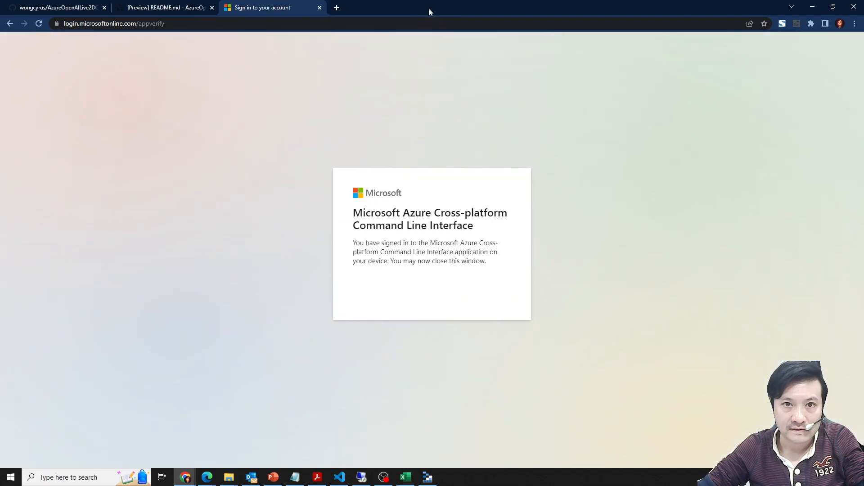
Step: Close the sign-in tab, copy export GITHUB_TOKEN= from the README's Deployment section on GitHub and paste it into the codespace terminal
{"action": "left_click", "coordinate": [319, 8]}
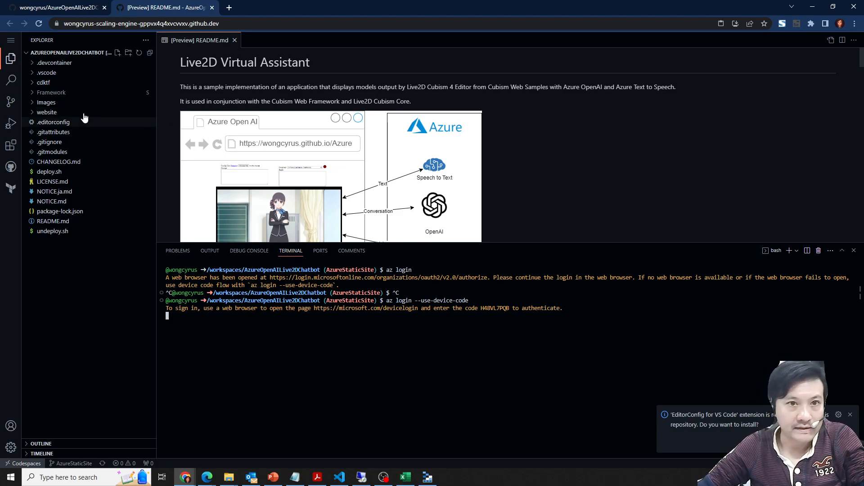
{"action": "scroll", "coordinate": [540, 173], "scroll_direction": "down", "scroll_amount": 10}
{"action": "left_click", "coordinate": [29, 3]}
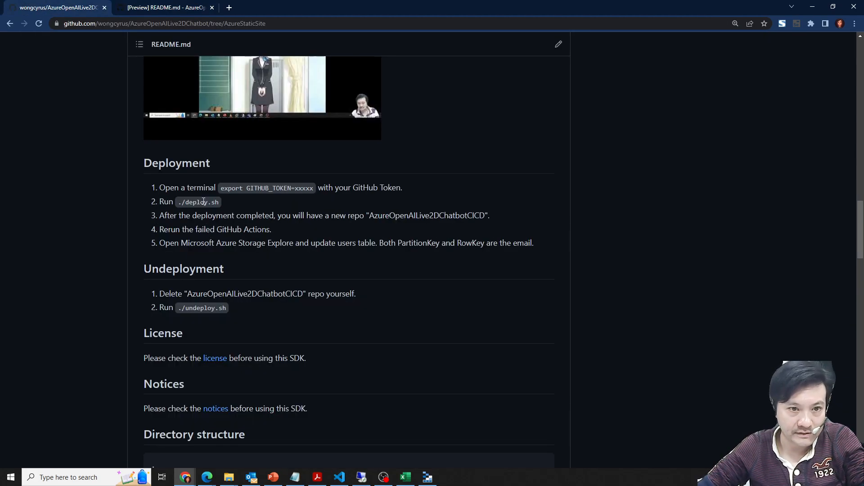
{"action": "left_click_drag", "start_coordinate": [220, 189], "coordinate": [296, 189]}
{"action": "left_click", "coordinate": [162, 7]}
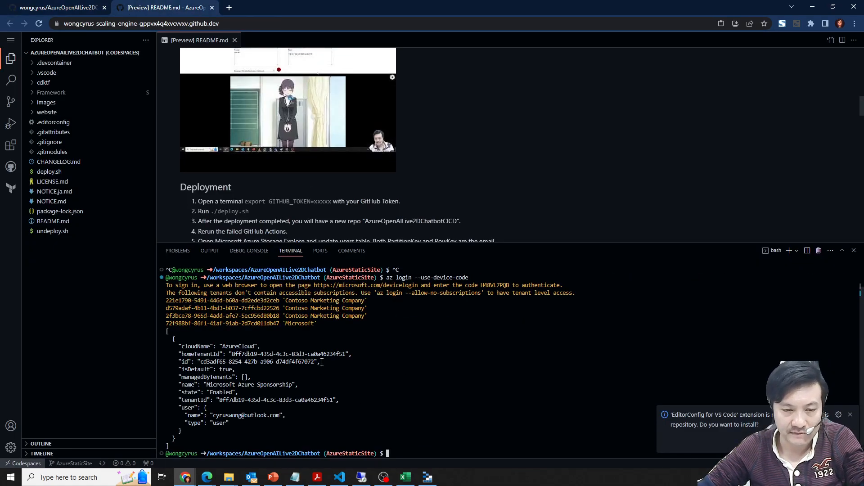
{"action": "key", "text": "ctrl+v"}
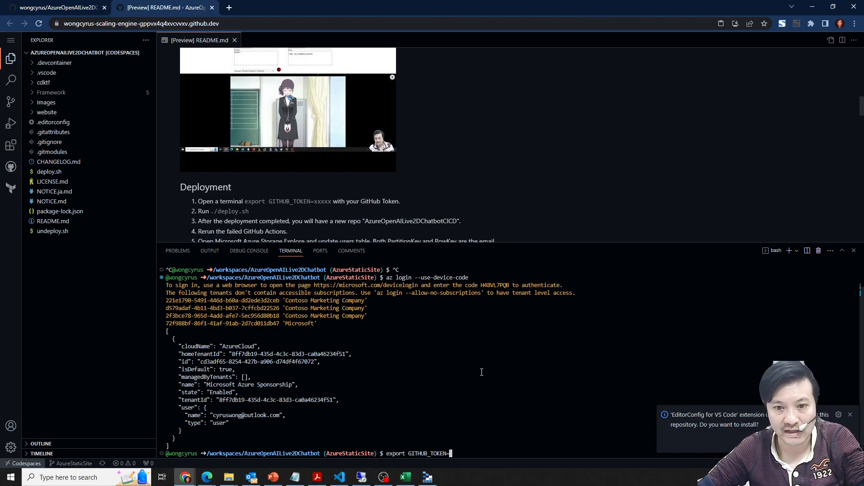
Step: Move the browser window to the other screen to complete the export command with the GitHub token, and bring the window back
{"action": "left_click_drag", "start_coordinate": [470, 2], "coordinate": [863, 234]}
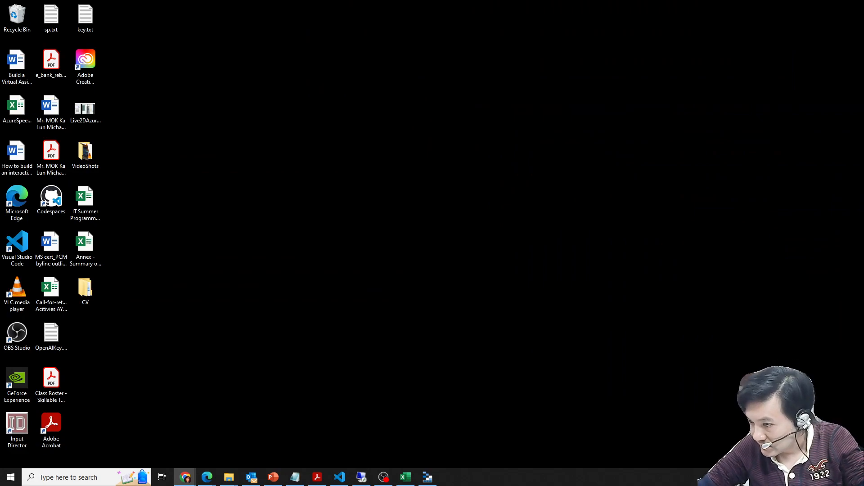
{"action": "key", "text": "alt+Tab"}
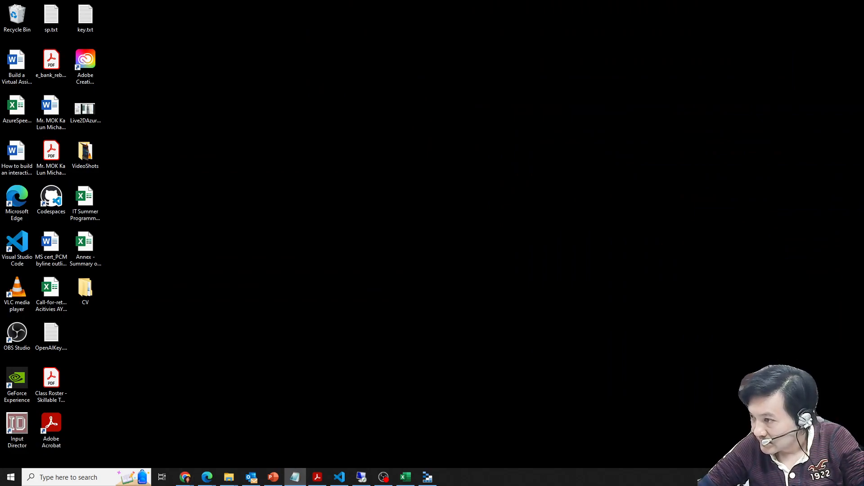
{"action": "key", "text": "alt+Tab"}
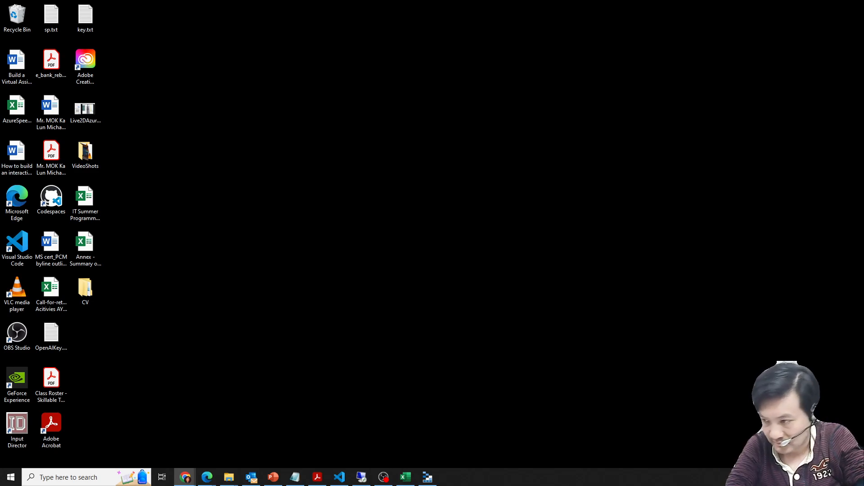
{"action": "left_click_drag", "start_coordinate": [863, 112], "coordinate": [333, 1]}
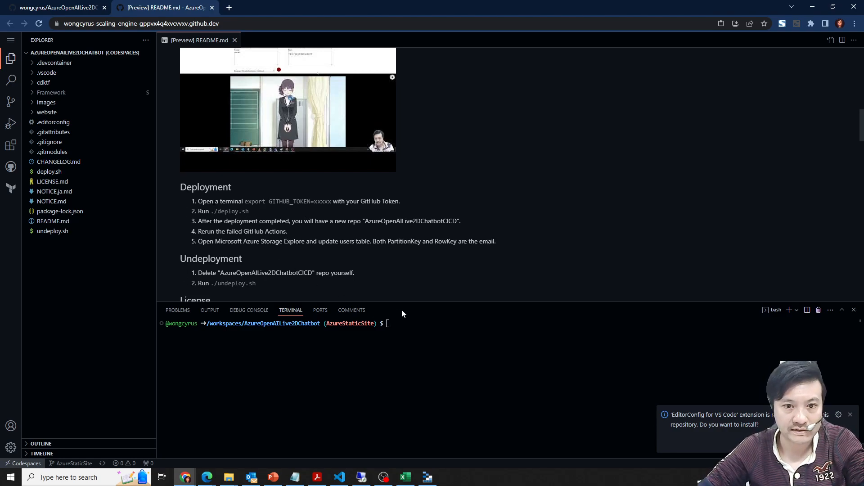
Step: Run ./deploy.sh in the codespace terminal and expand the cdktf folder in the file explorer
{"action": "type", "text": "./deploy.sh"}
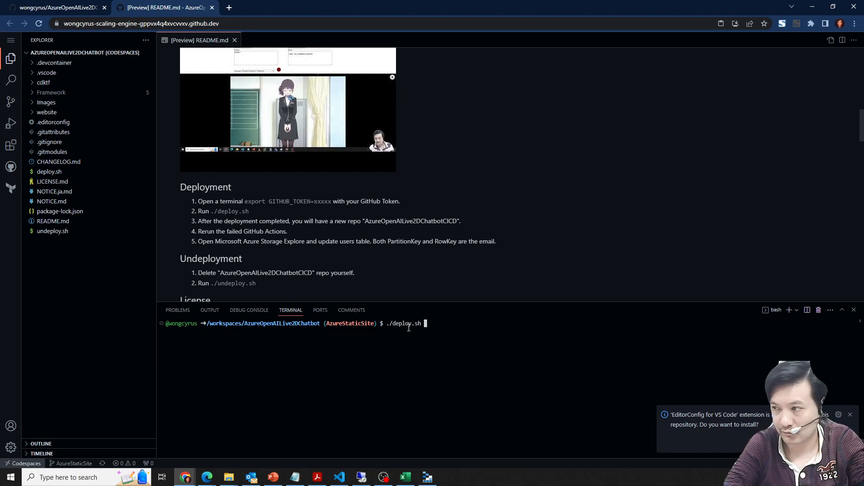
{"action": "key", "text": "Return"}
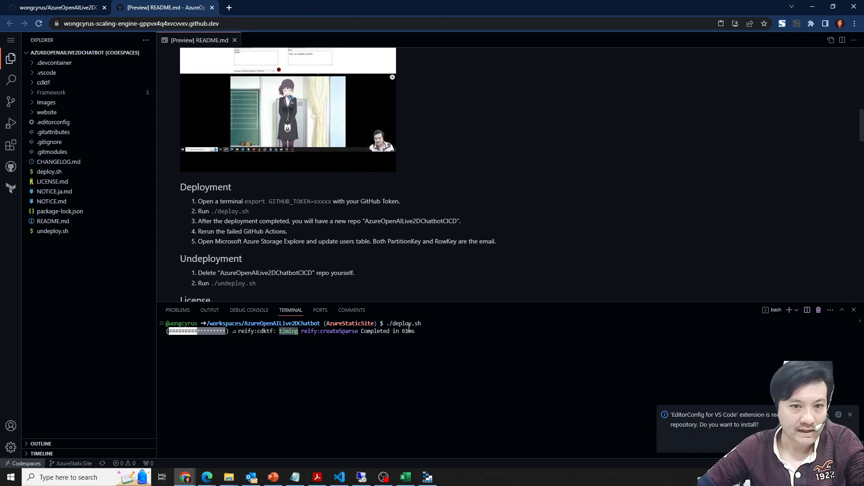
{"action": "left_click", "coordinate": [31, 83]}
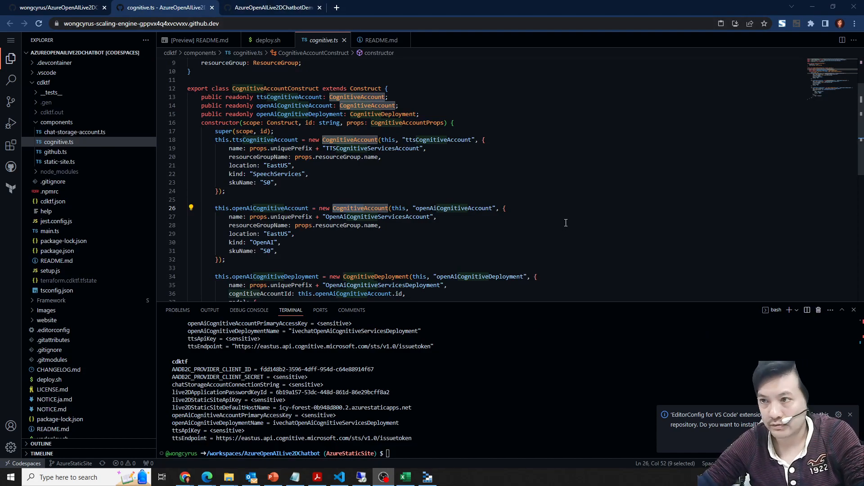
Step: Open the AzureOpenAILive2DChatbotCICD repository from the account's own repository list on GitHub
{"action": "left_click", "coordinate": [289, 10]}
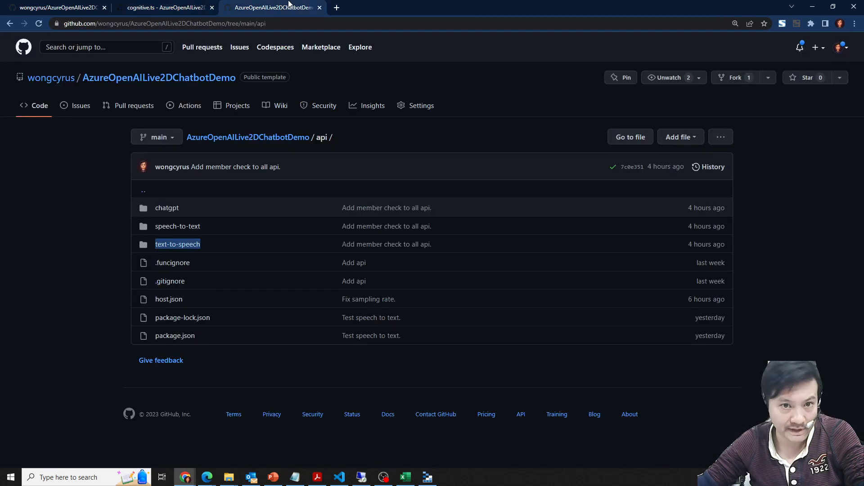
{"action": "left_click", "coordinate": [839, 53]}
{"action": "left_click", "coordinate": [804, 134]}
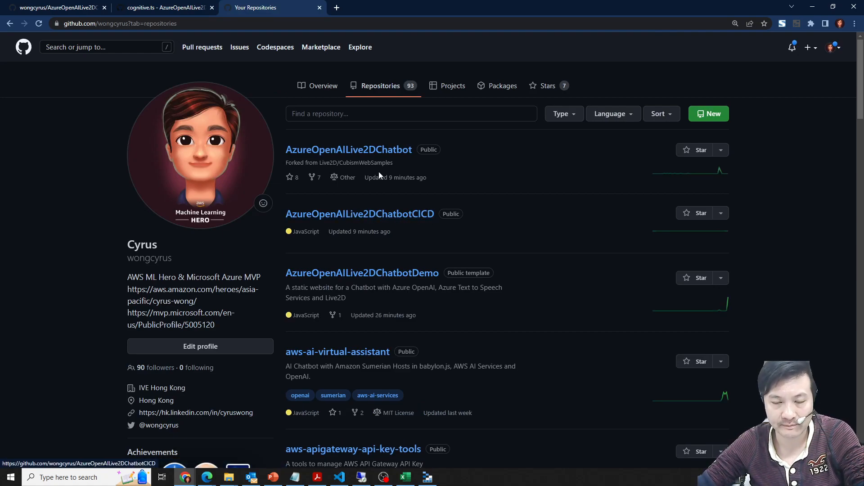
{"action": "left_click", "coordinate": [370, 214]}
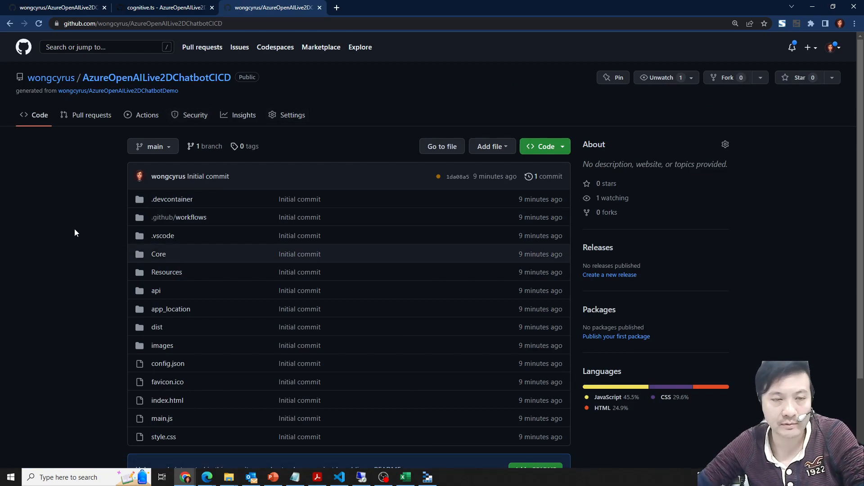
Step: Re-run all jobs of the failed Initial commit #2 workflow run and open its Build and Deploy Job
{"action": "left_click", "coordinate": [147, 116]}
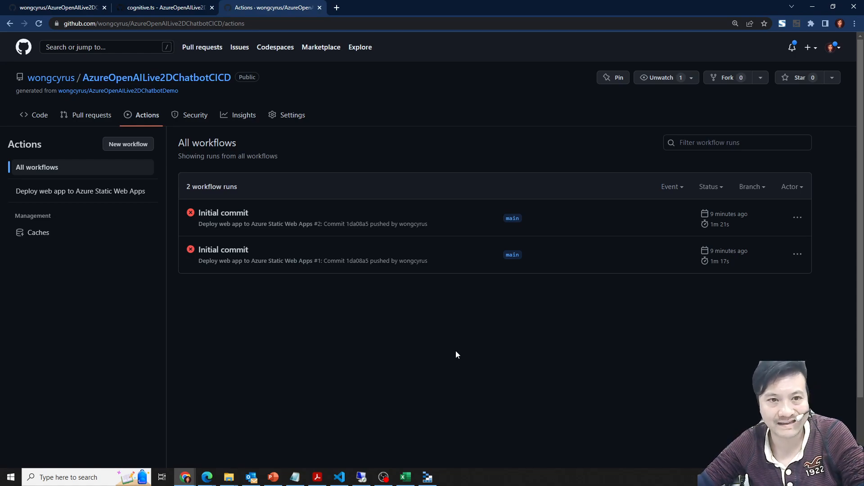
{"action": "left_click", "coordinate": [223, 214]}
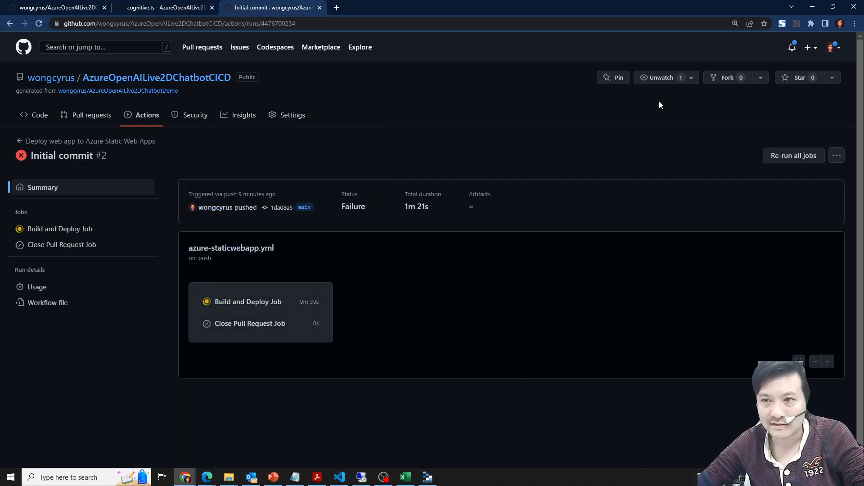
{"action": "left_click", "coordinate": [793, 158]}
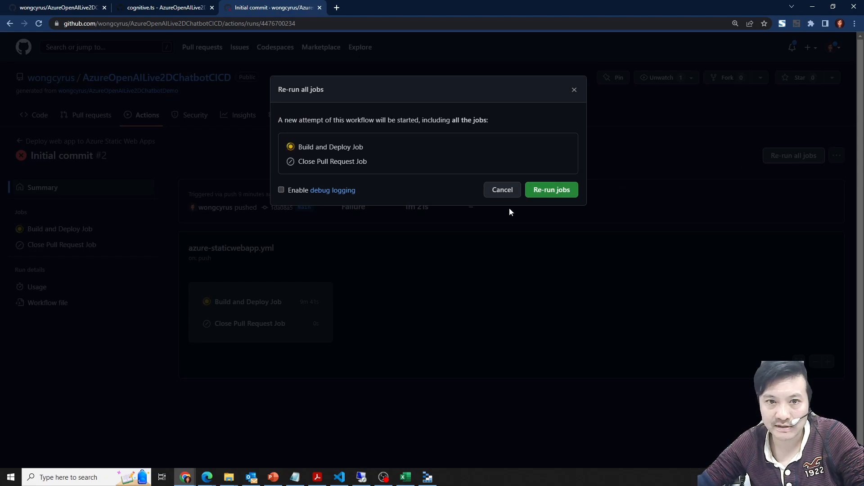
{"action": "left_click", "coordinate": [552, 190]}
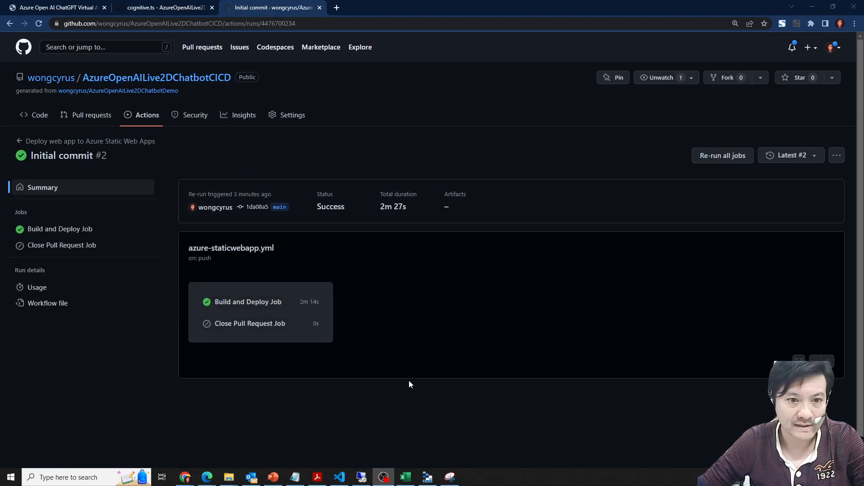
{"action": "left_click", "coordinate": [251, 305]}
{"action": "scroll", "coordinate": [450, 339], "scroll_direction": "down", "scroll_amount": 1}
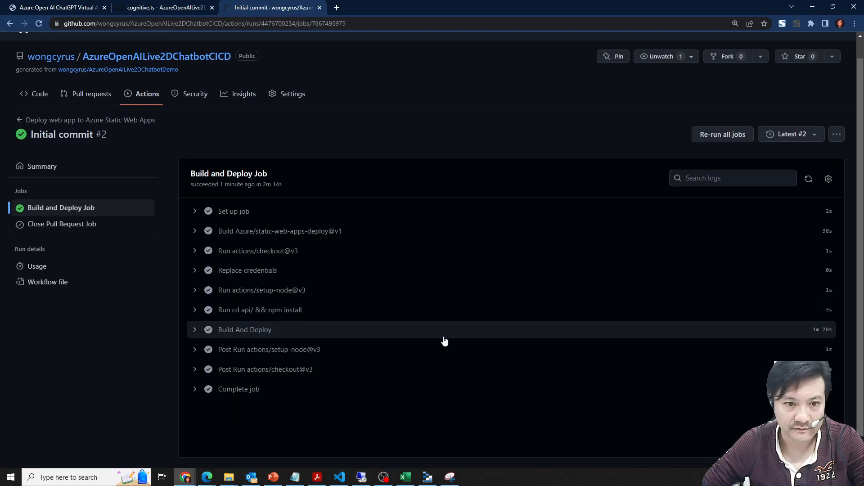
Step: Select the live2DStaticSiteDefaultHostName value in the codespace terminal output, and bring up Microsoft Azure Storage Explorer maximized
{"action": "left_click", "coordinate": [168, 6]}
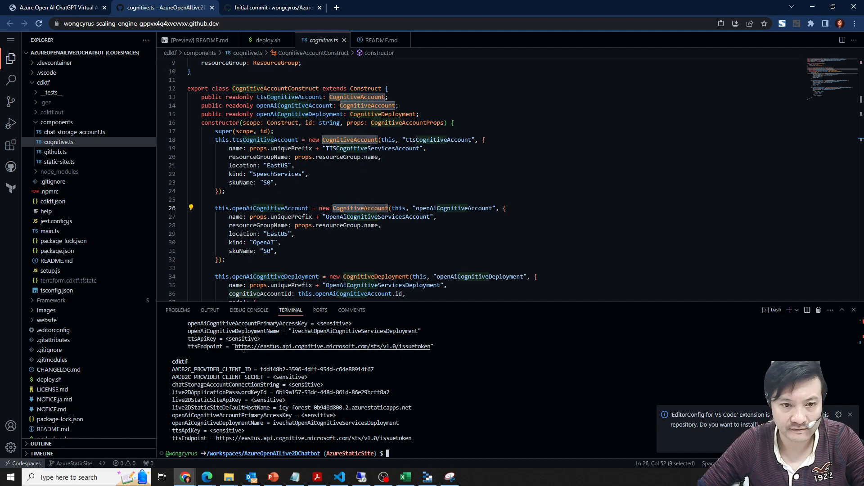
{"action": "left_click_drag", "start_coordinate": [280, 408], "coordinate": [409, 404]}
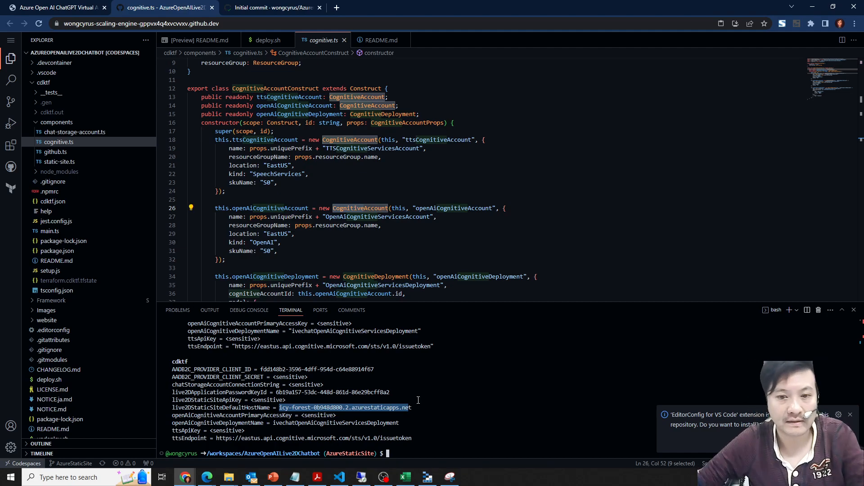
{"action": "left_click", "coordinate": [428, 477]}
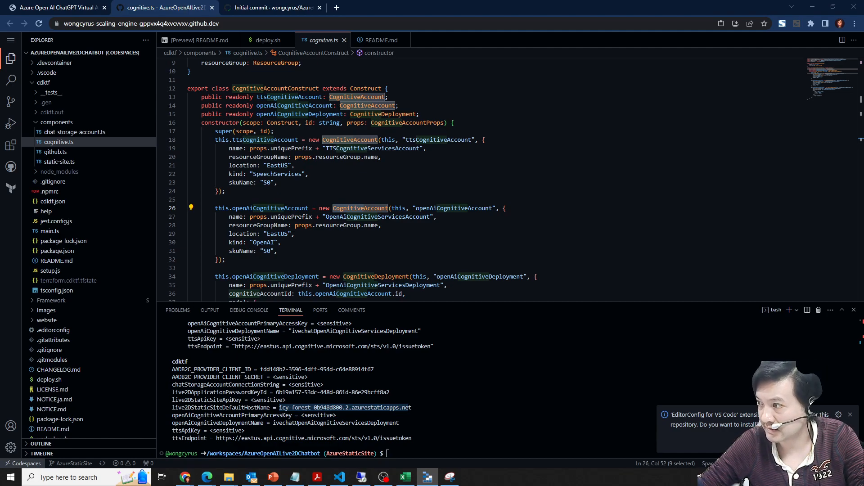
{"action": "left_click_drag", "start_coordinate": [863, 94], "coordinate": [606, 5]}
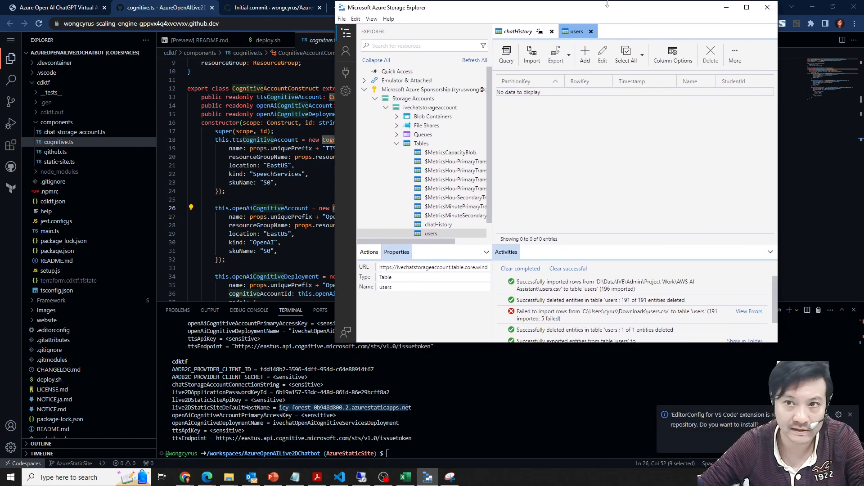
{"action": "double_click", "coordinate": [639, 9]}
Step: Refresh the ivechatstorageaccount storage account, expand its Tables and select the users table
{"action": "left_click", "coordinate": [87, 140]}
{"action": "left_click", "coordinate": [94, 104]}
{"action": "key", "text": "Up"}
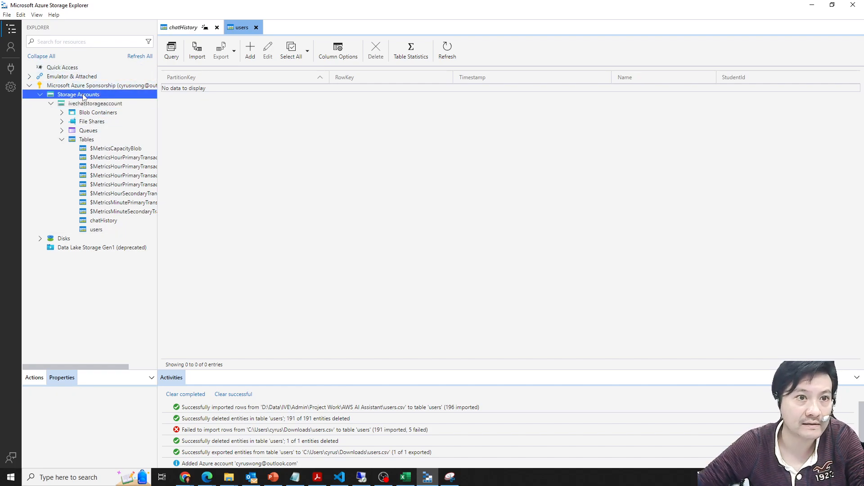
{"action": "left_click", "coordinate": [94, 104]}
{"action": "right_click", "coordinate": [94, 104]}
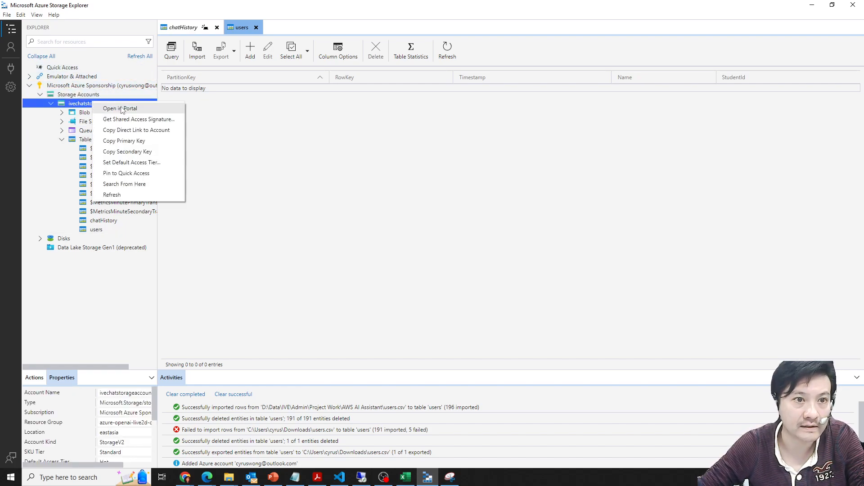
{"action": "left_click", "coordinate": [125, 194]}
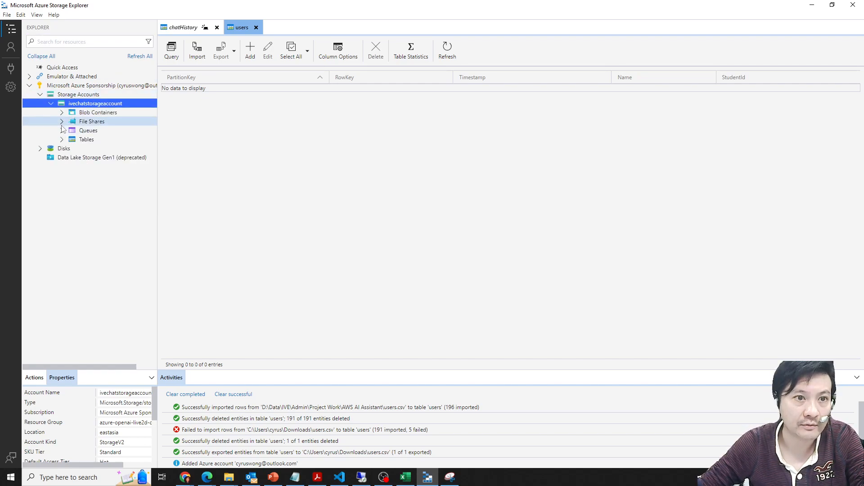
{"action": "left_click", "coordinate": [63, 139]}
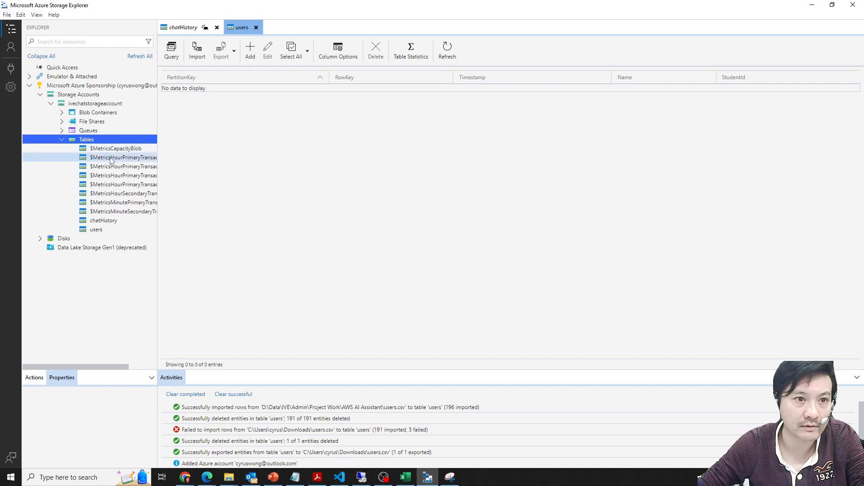
{"action": "left_click", "coordinate": [102, 231]}
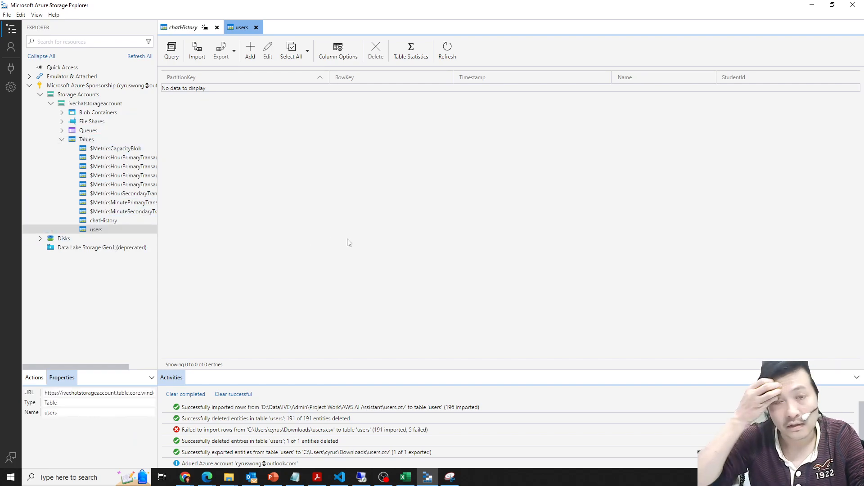
{"action": "left_click", "coordinate": [250, 53]}
{"action": "left_click", "coordinate": [465, 190]}
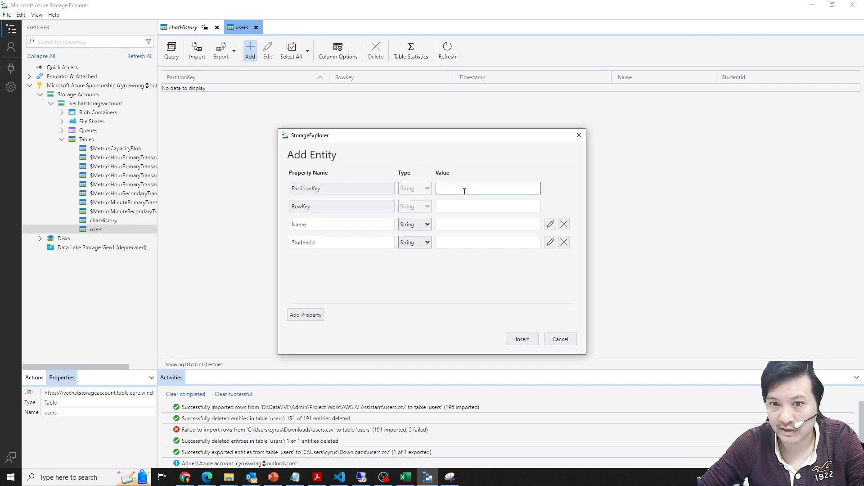
{"action": "key", "text": "Tab"}
{"action": "left_click", "coordinate": [458, 188]}
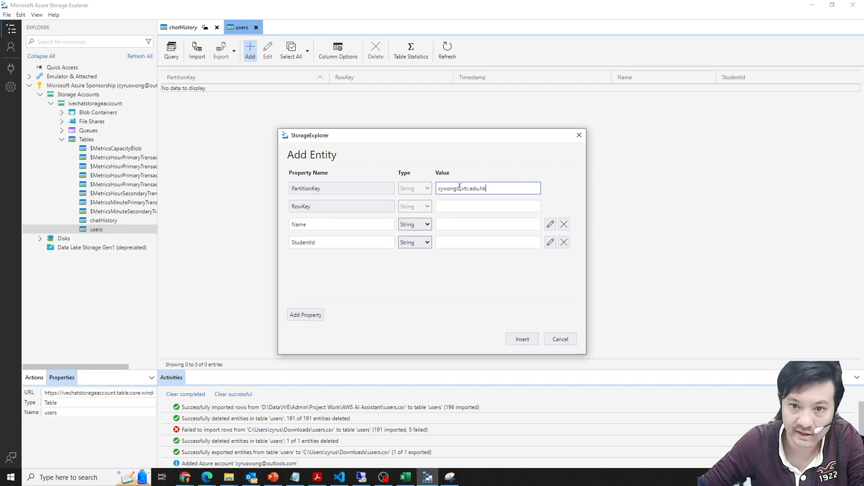
{"action": "key", "text": "ctrl+a"}
{"action": "key", "text": "ctrl+c"}
{"action": "left_click", "coordinate": [463, 206]}
{"action": "key", "text": "ctrl+v"}
{"action": "left_click", "coordinate": [470, 244]}
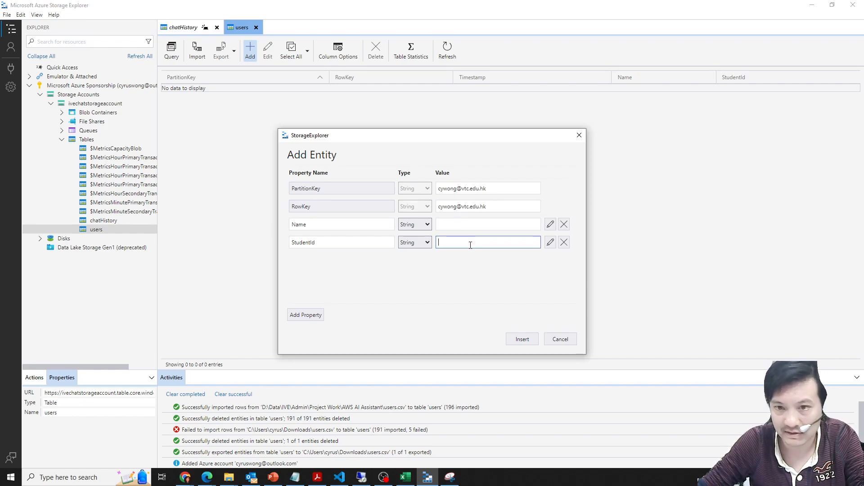
{"action": "left_click", "coordinate": [495, 207]}
{"action": "key", "text": "ctrl+a"}
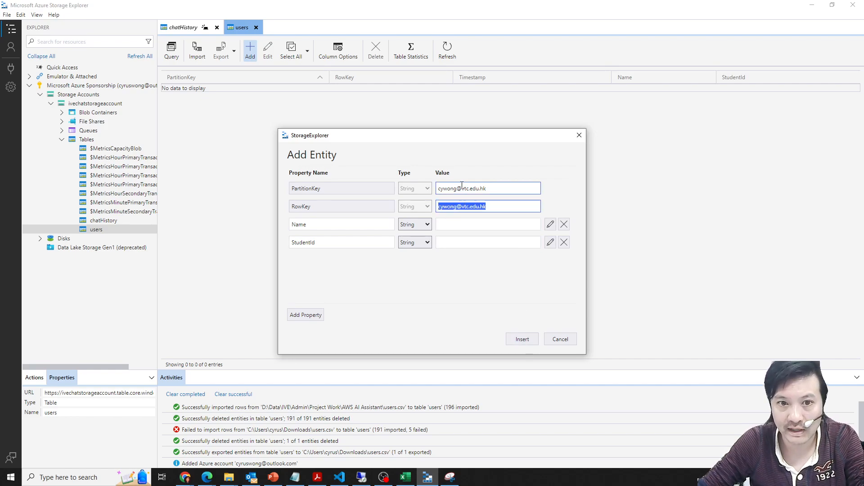
{"action": "left_click", "coordinate": [569, 342]}
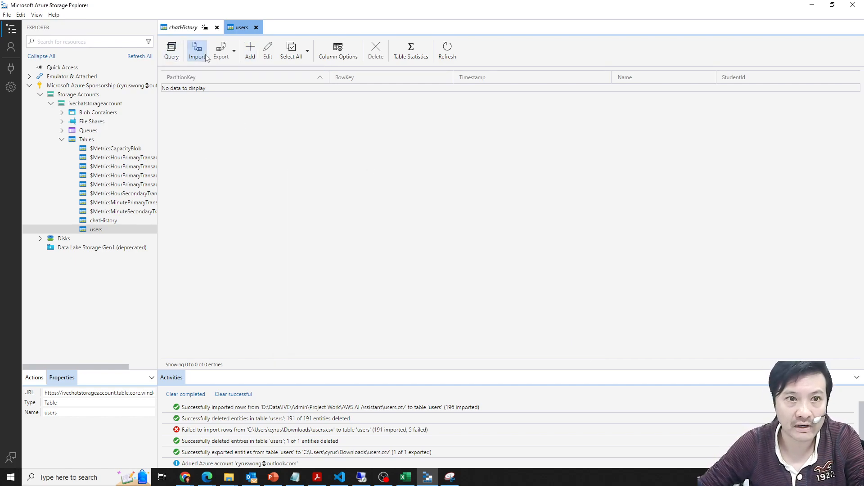
Step: Import users.csv from the AWS AI Assistant folder into the users table, keeping the proposed property data types
{"action": "left_click", "coordinate": [234, 53]}
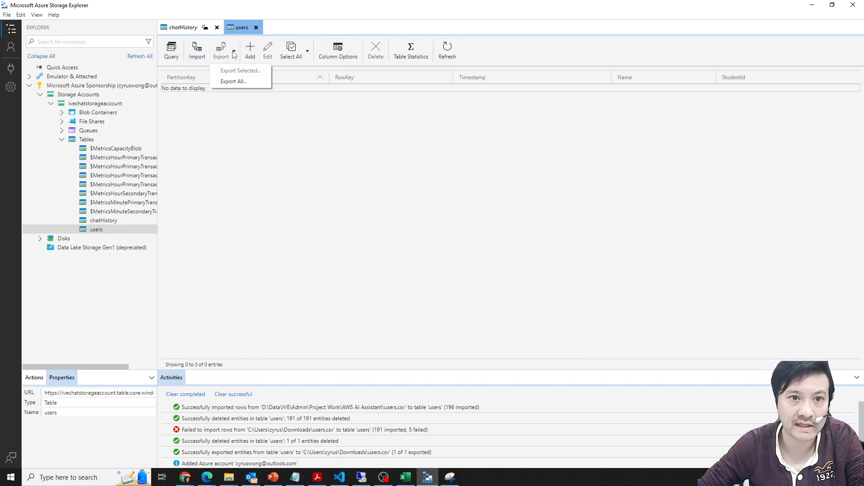
{"action": "left_click", "coordinate": [198, 50]}
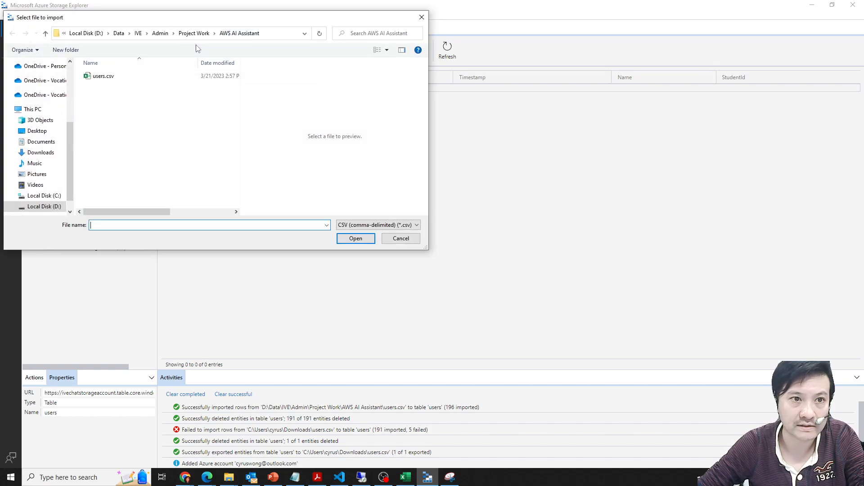
{"action": "left_click", "coordinate": [126, 76]}
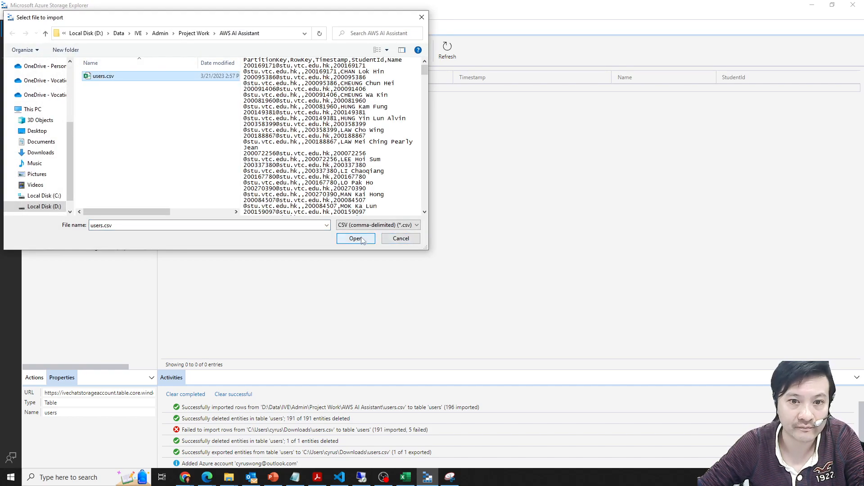
{"action": "left_click", "coordinate": [362, 239]}
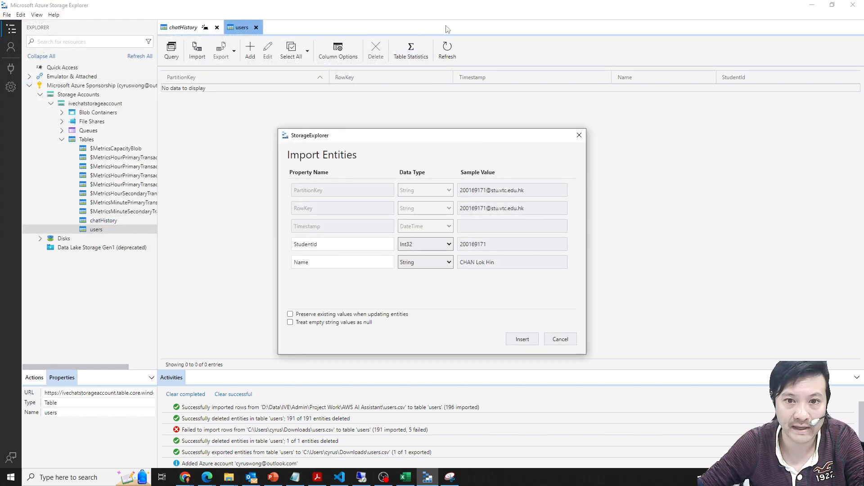
{"action": "left_click", "coordinate": [523, 341]}
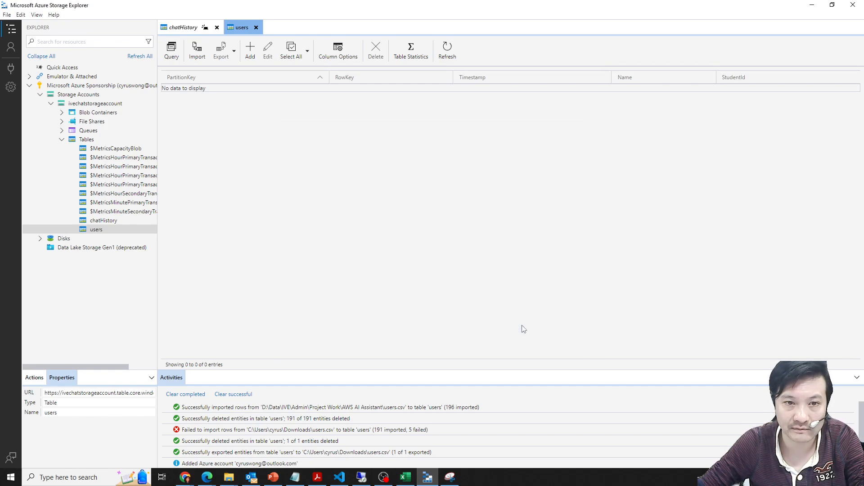
Step: Switch to Chrome, copy the live2DStaticSiteDefaultHostName value from the codespace terminal output, and load that address in a new browser tab
{"action": "left_click_drag", "start_coordinate": [444, 8], "coordinate": [433, 84]}
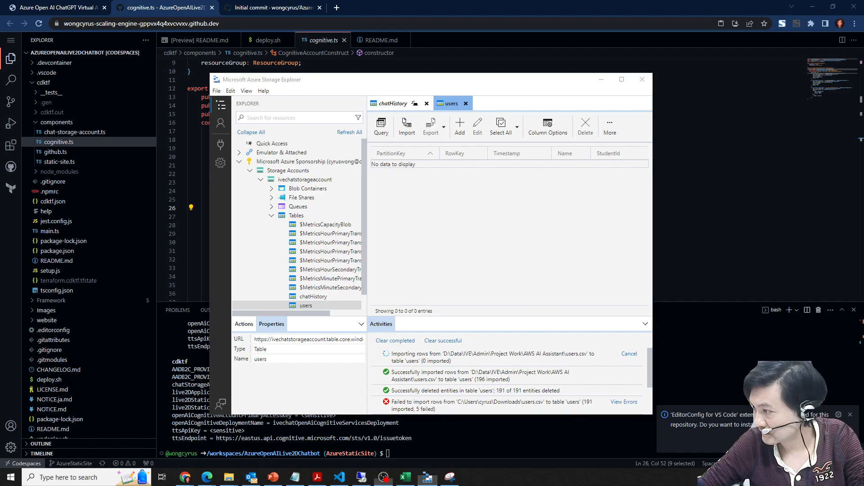
{"action": "left_click", "coordinate": [273, 8]}
{"action": "mouse_move", "coordinate": [863, 95]}
{"action": "left_mouse_down"}
{"action": "mouse_move", "coordinate": [727, 83]}
{"action": "mouse_move", "coordinate": [863, 83]}
{"action": "left_mouse_up"}
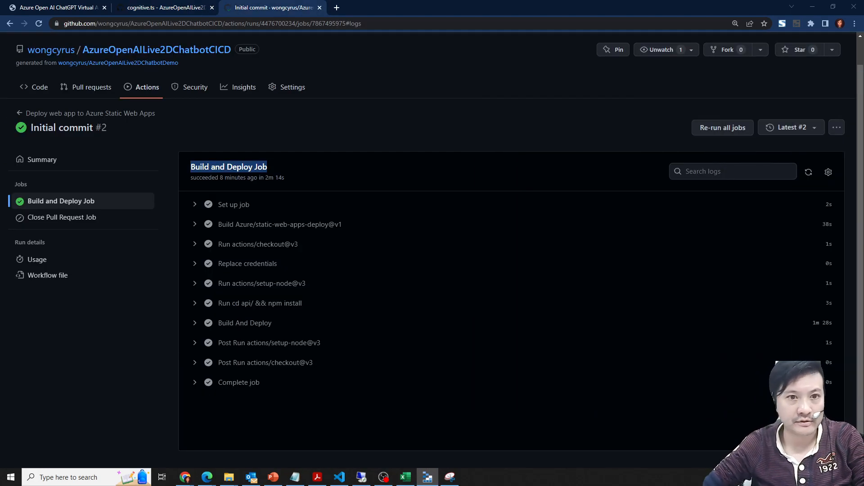
{"action": "left_click", "coordinate": [63, 7]}
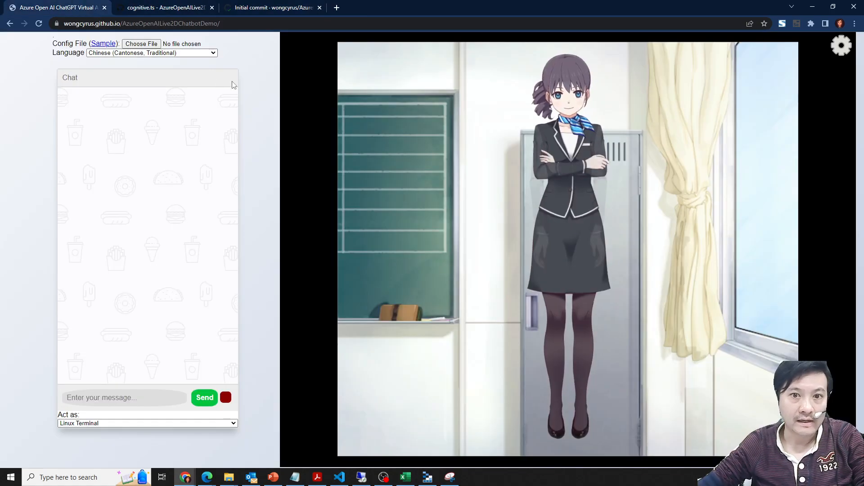
{"action": "left_click", "coordinate": [158, 4]}
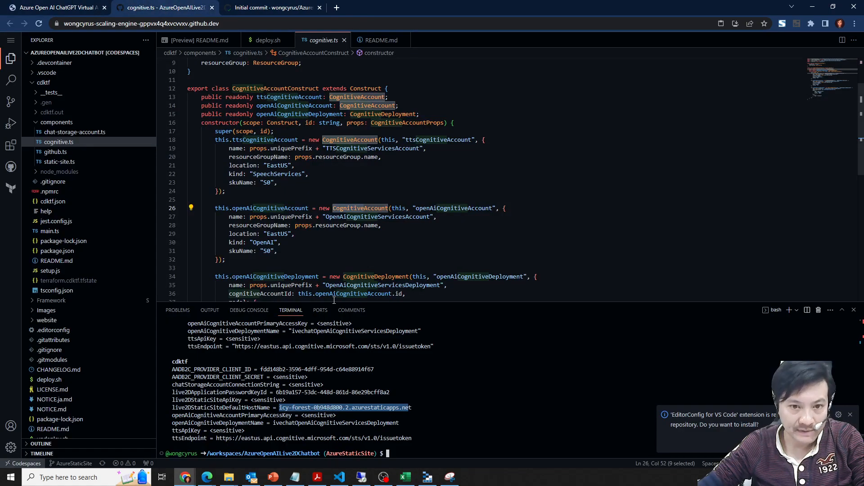
{"action": "left_click", "coordinate": [361, 417]}
{"action": "left_click_drag", "start_coordinate": [280, 407], "coordinate": [411, 408]}
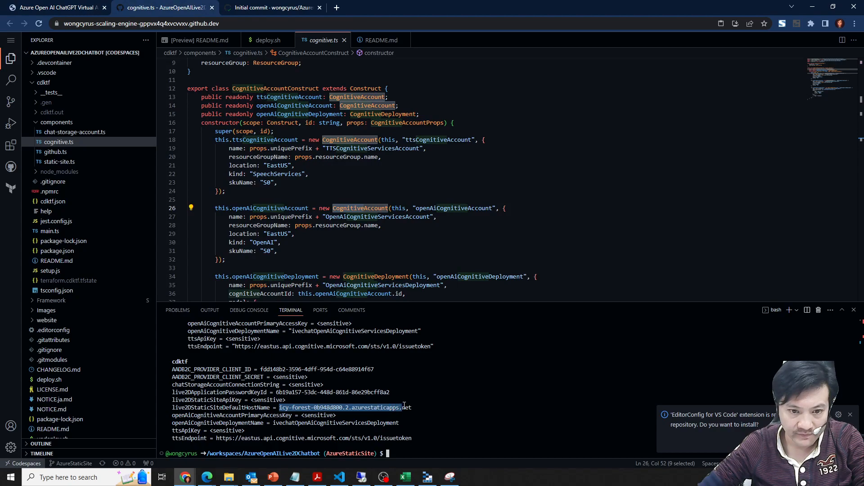
{"action": "key", "text": "ctrl+t"}
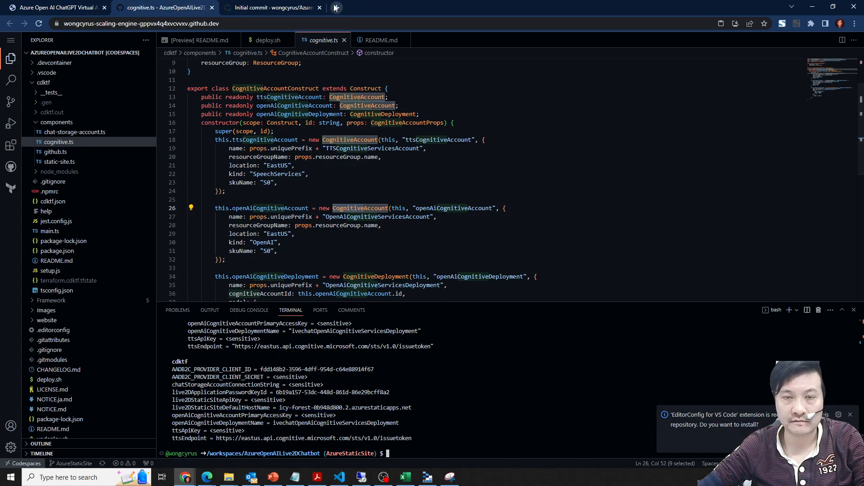
{"action": "key", "text": "ctrl+v"}
{"action": "key", "text": "Return"}
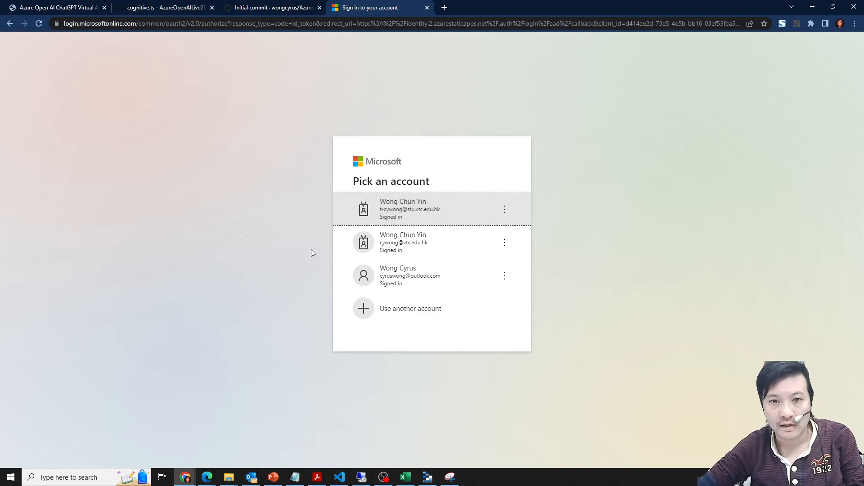
Step: Sign in to the static web app with the first listed Microsoft account and grant it consent to the email address and username
{"action": "left_click", "coordinate": [394, 218]}
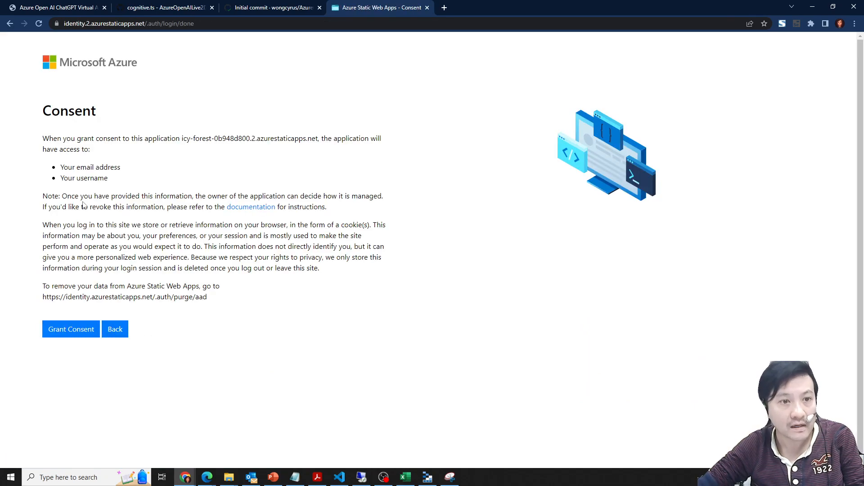
{"action": "left_click_drag", "start_coordinate": [59, 168], "coordinate": [127, 170]}
{"action": "double_click", "coordinate": [80, 167]}
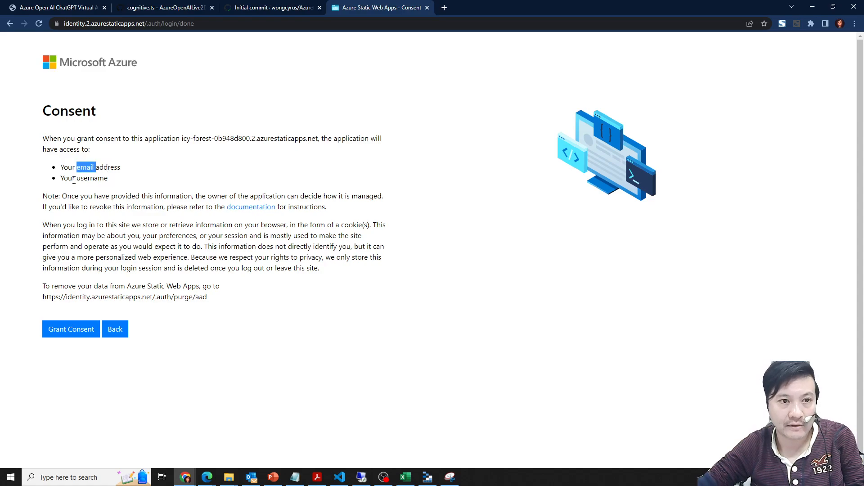
{"action": "double_click", "coordinate": [88, 178]}
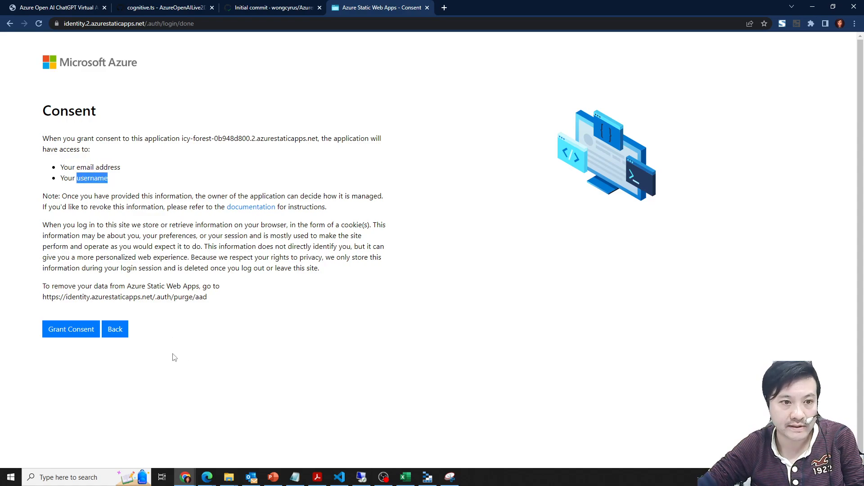
{"action": "left_click", "coordinate": [76, 336]}
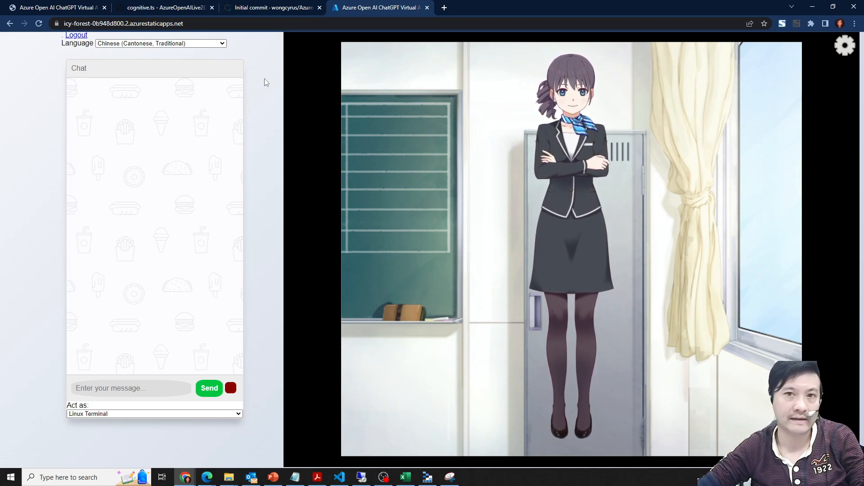
Step: Send the message "hi" to the chatbot, and record a second message by voice
{"action": "left_click", "coordinate": [142, 387]}
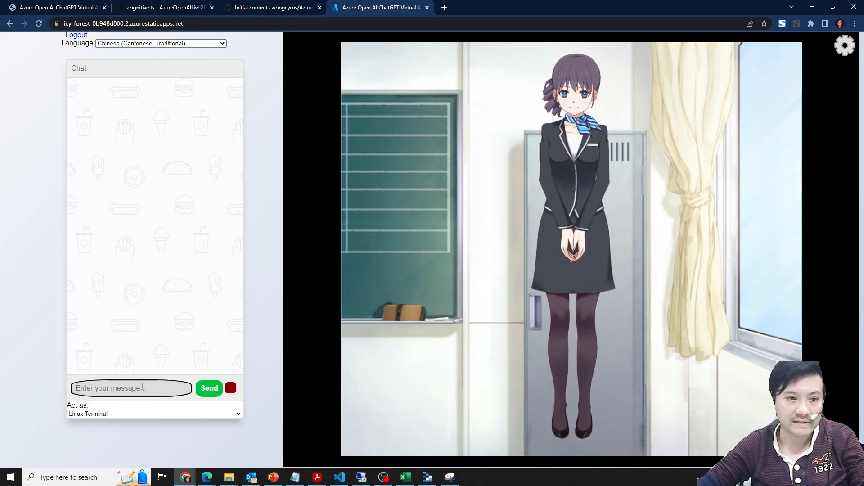
{"action": "type", "text": "hi"}
{"action": "key", "text": "Return"}
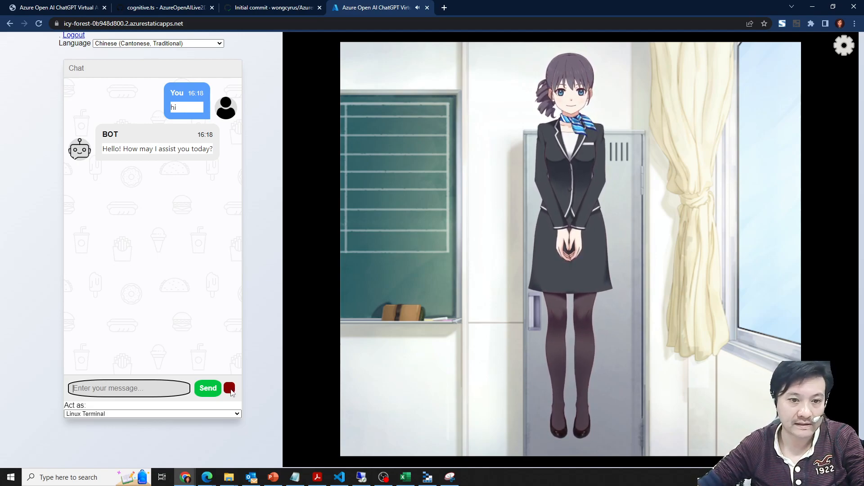
{"action": "key", "text": "alt+Tab"}
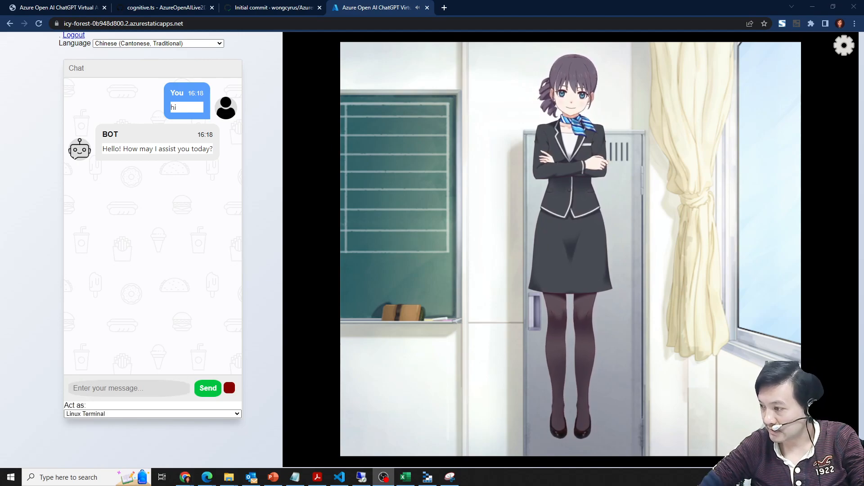
{"action": "left_click", "coordinate": [229, 388]}
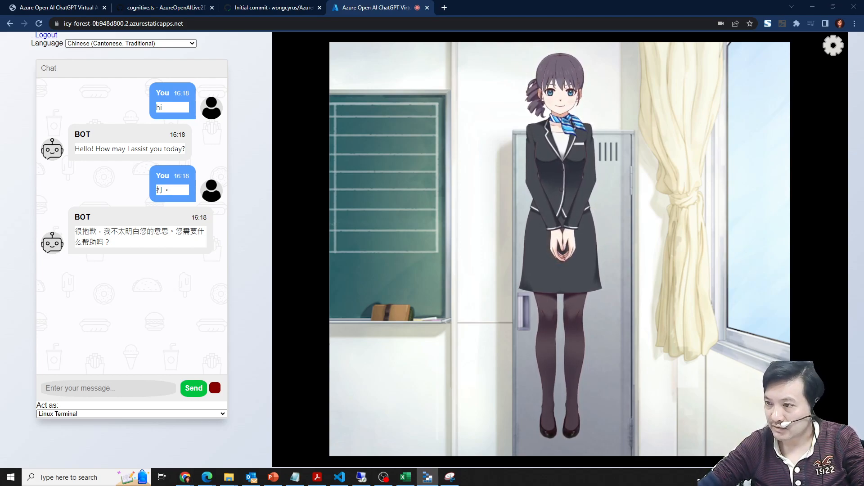
Step: In Storage Explorer, inspect the logged conversations in the chatHistory table and the property details of the "hi" entity without changing it
{"action": "left_click_drag", "start_coordinate": [863, 54], "coordinate": [509, 71]}
{"action": "left_click", "coordinate": [531, 69]}
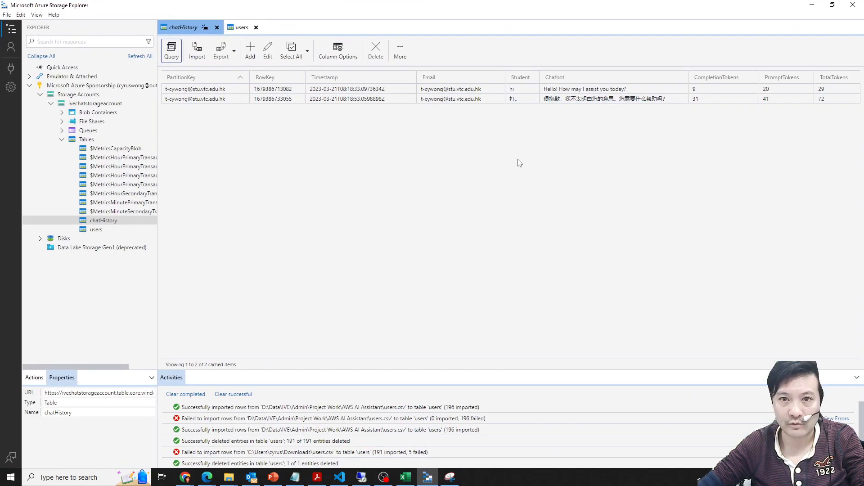
{"action": "left_click", "coordinate": [551, 100]}
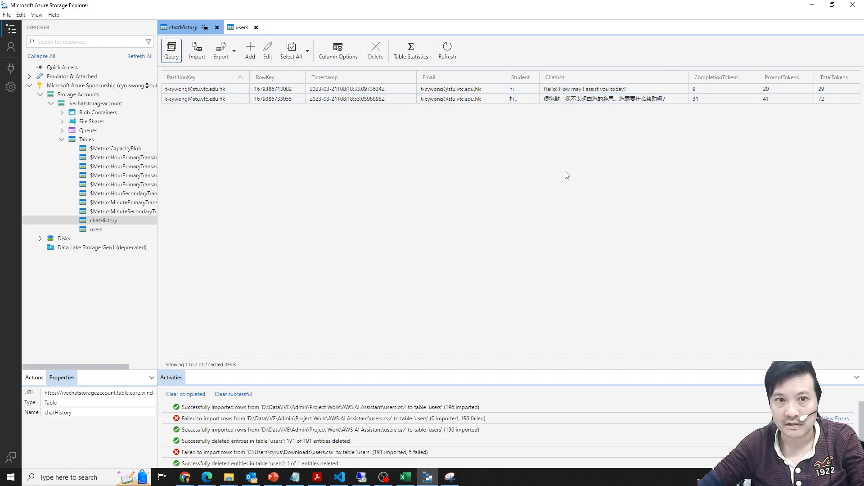
{"action": "left_click", "coordinate": [668, 90]}
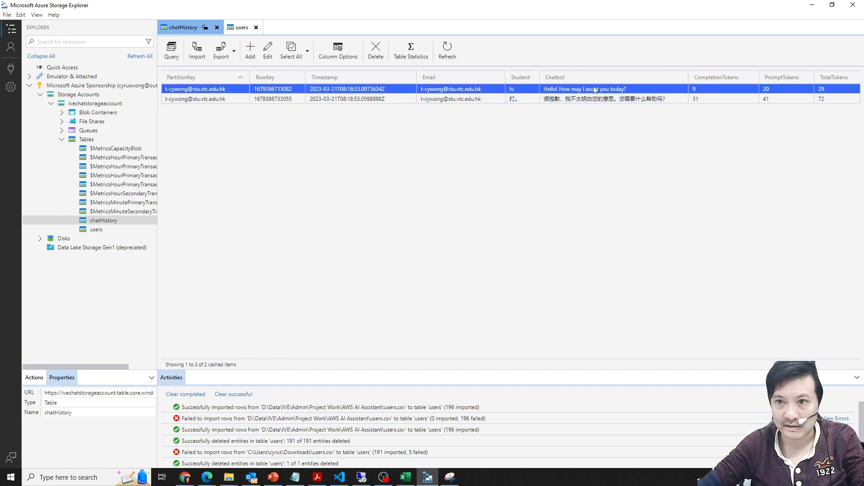
{"action": "scroll", "coordinate": [499, 270], "scroll_direction": "down", "scroll_amount": 2}
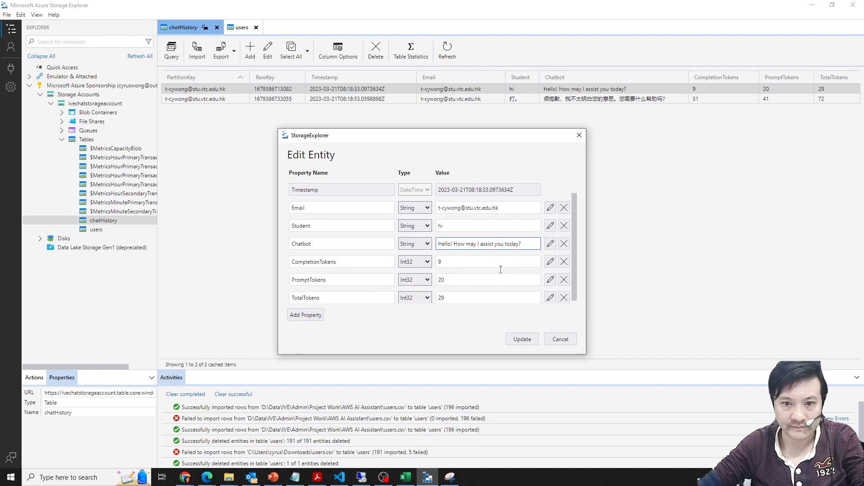
{"action": "left_click", "coordinate": [579, 135]}
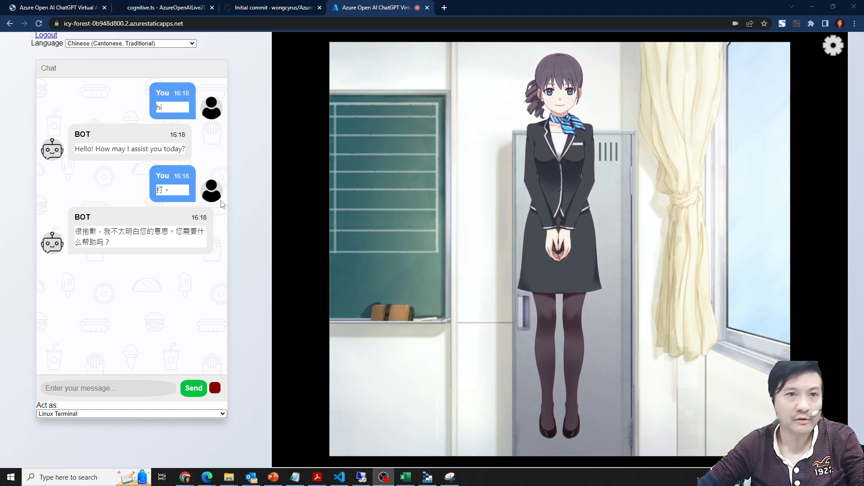
Step: Return to the codespace in Chrome and review the Deployment and Undeployment instructions in README.md
{"action": "left_click", "coordinate": [278, 5]}
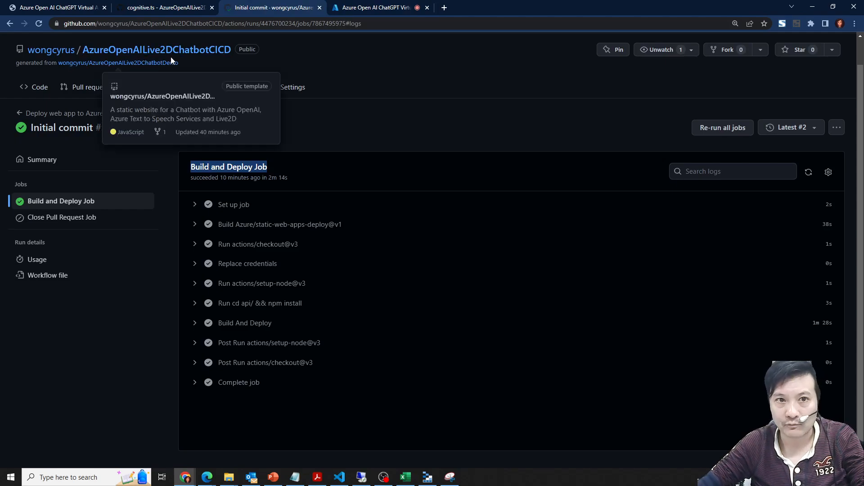
{"action": "left_click", "coordinate": [75, 6]}
{"action": "left_click", "coordinate": [162, 7]}
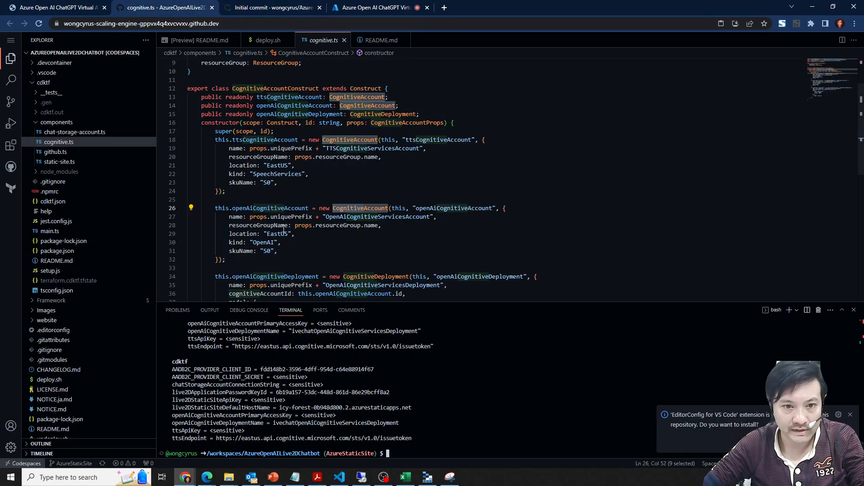
{"action": "scroll", "coordinate": [87, 401], "scroll_direction": "down", "scroll_amount": 1}
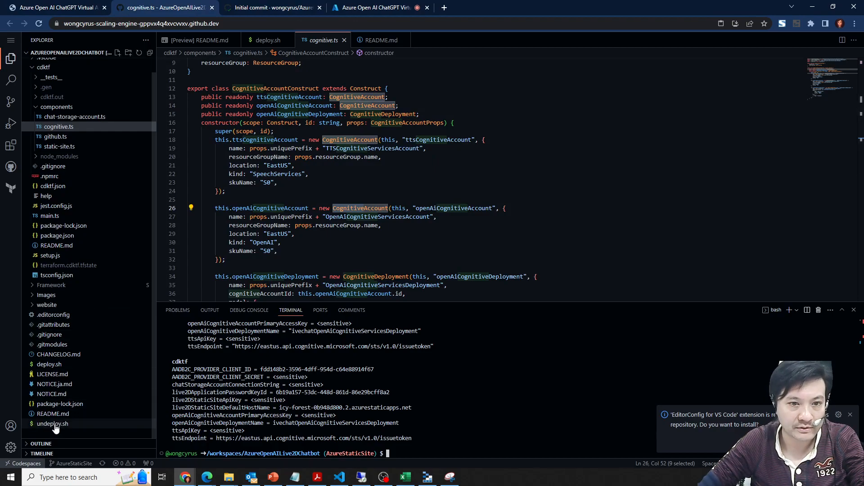
{"action": "left_click", "coordinate": [381, 40]}
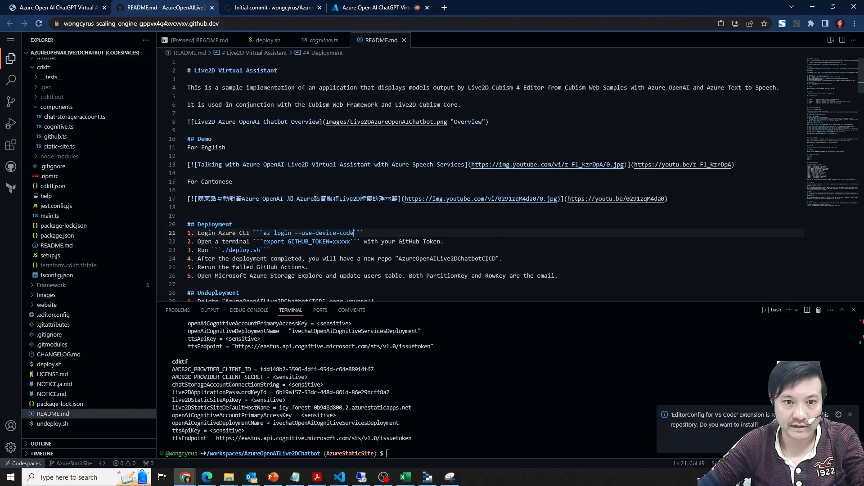
{"action": "scroll", "coordinate": [245, 159], "scroll_direction": "up", "scroll_amount": 1}
{"action": "scroll", "coordinate": [307, 167], "scroll_direction": "down", "scroll_amount": 1}
{"action": "scroll", "coordinate": [317, 157], "scroll_direction": "up", "scroll_amount": 1}
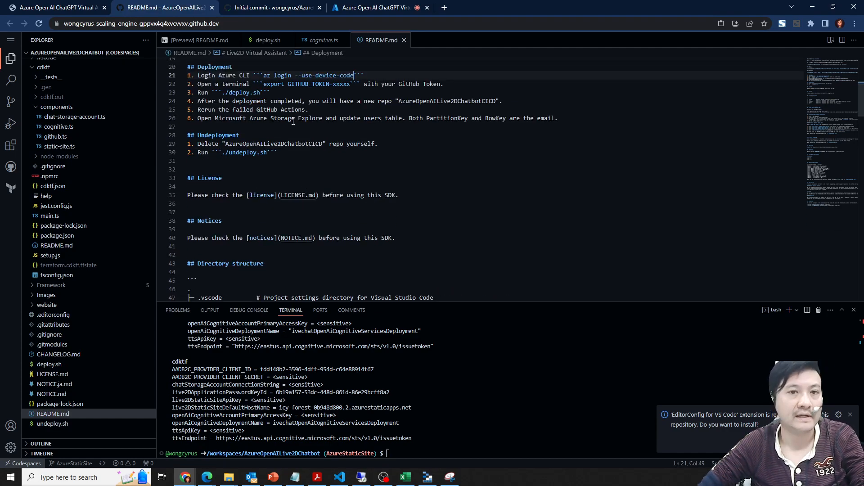
{"action": "scroll", "coordinate": [298, 125], "scroll_direction": "down", "scroll_amount": 1}
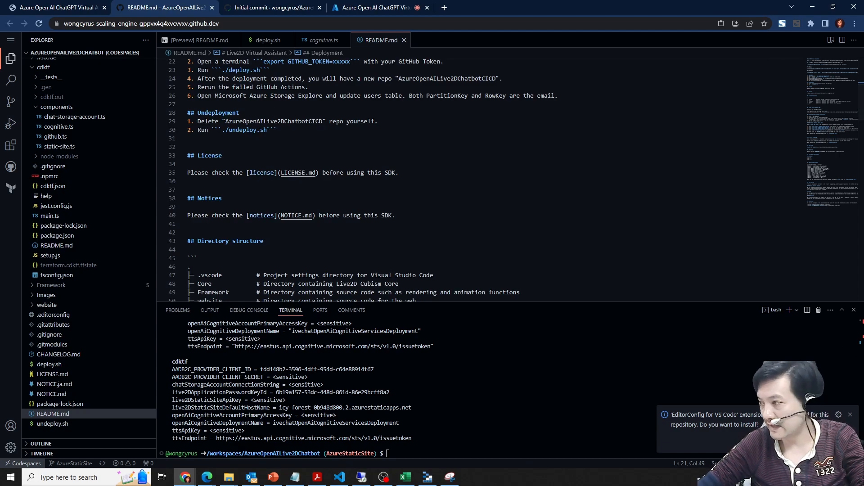